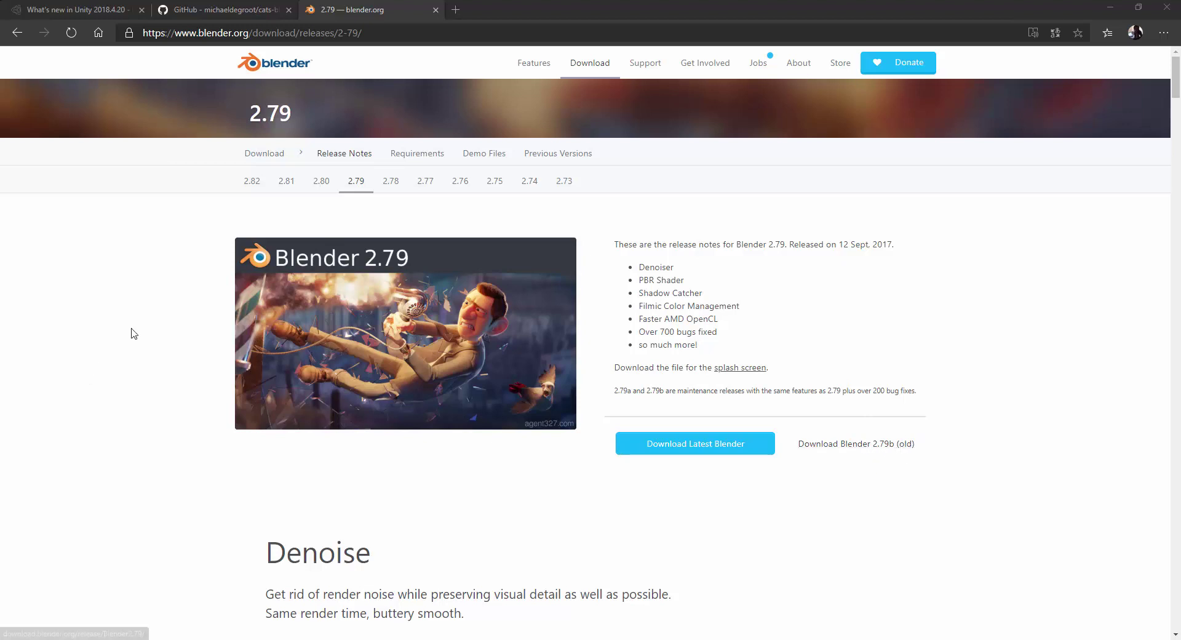
# - Close the Blender release notes and Cats plugin repository tabs, leaving the Unity 2018.4.20 page
pyautogui.click(435, 10)
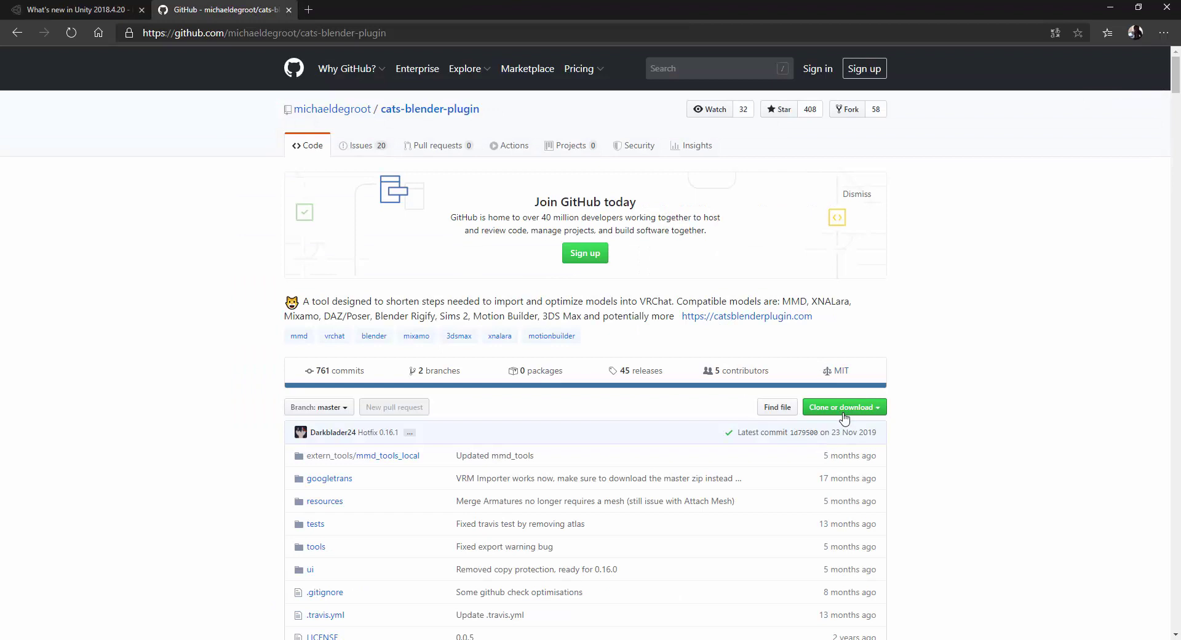
pyautogui.click(844, 416)
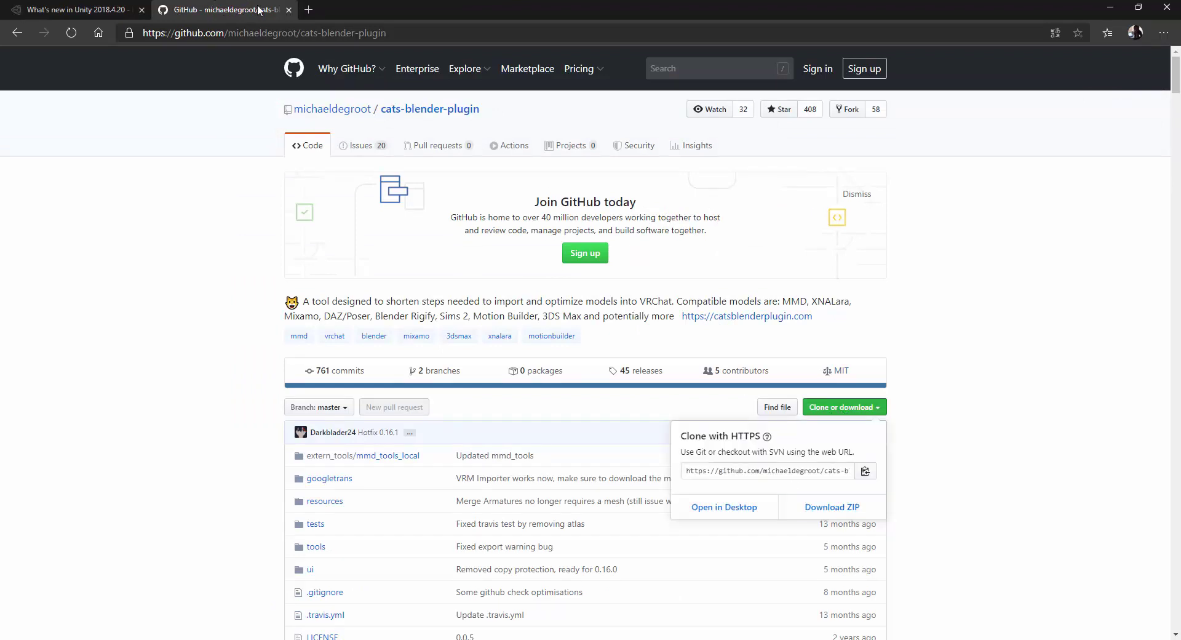
pyautogui.click(289, 10)
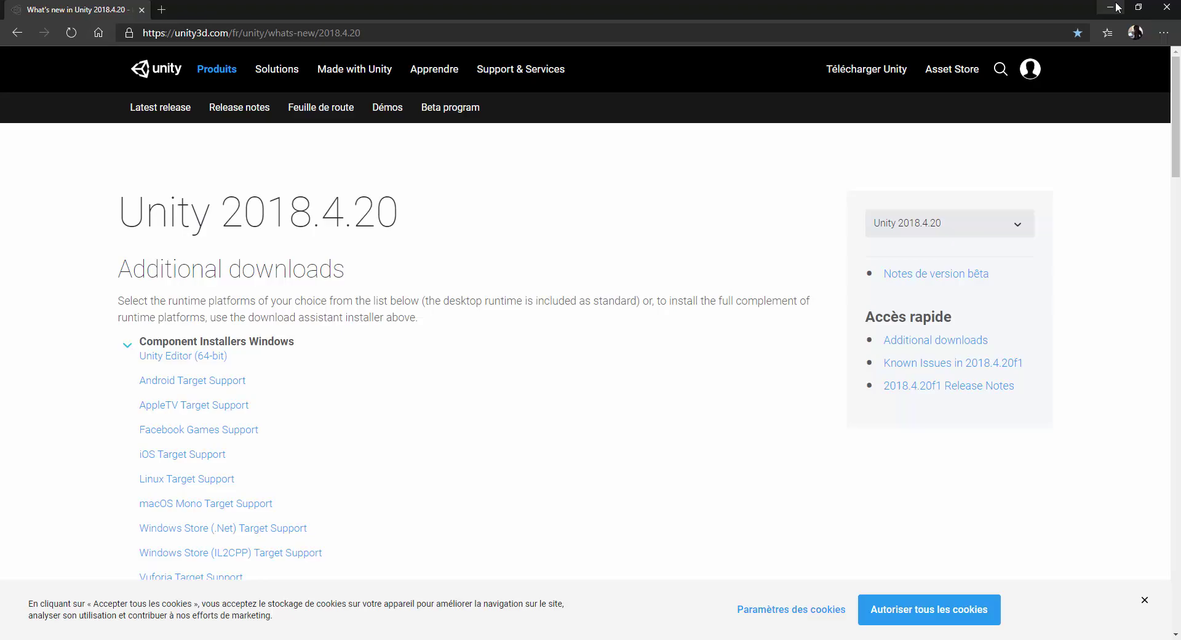
# - Minimize the browser, close the leftover Explorer window, and open the MewMewKissyCutie MarriPaw Scratch folder
pyautogui.click(1117, 7)
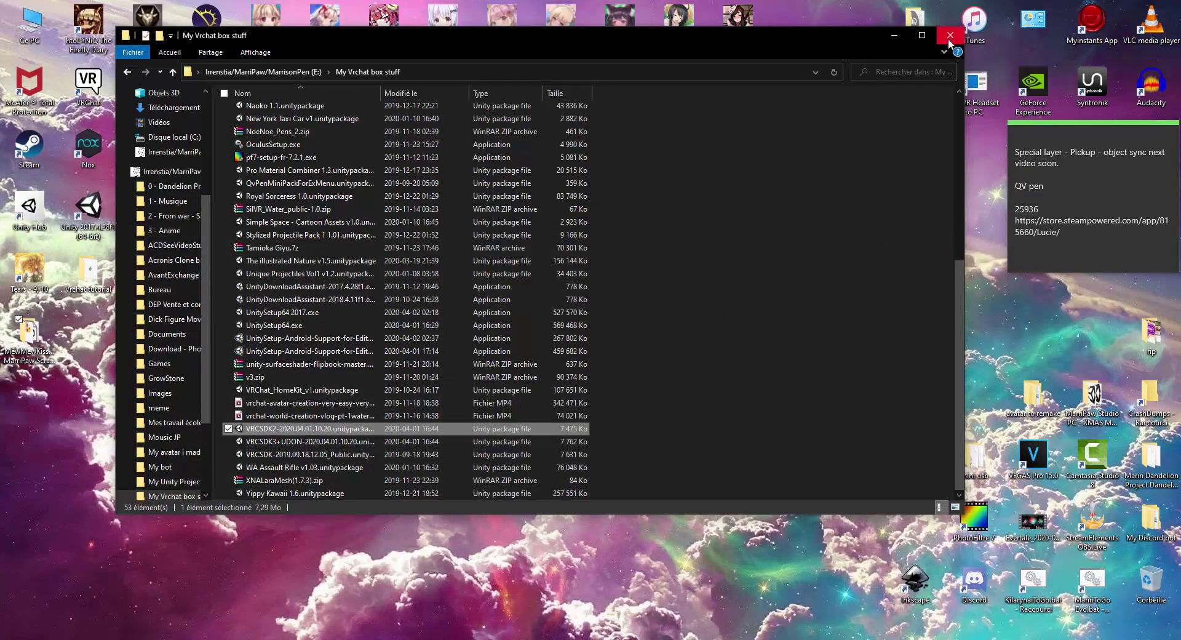
pyautogui.click(951, 37)
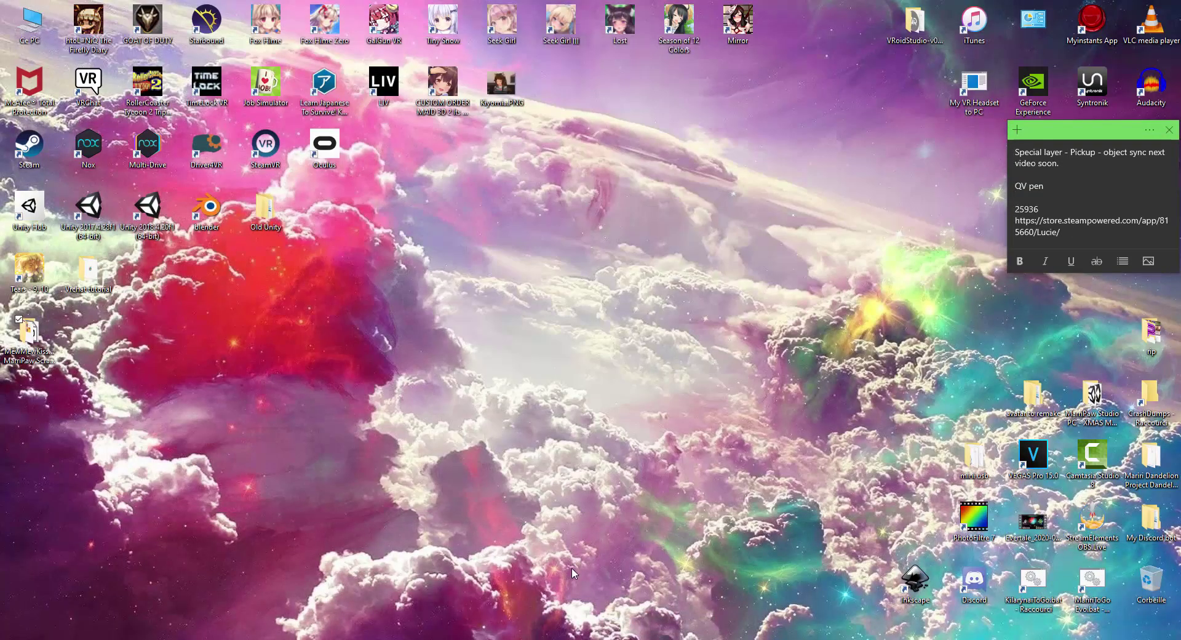
pyautogui.doubleClick(53, 331)
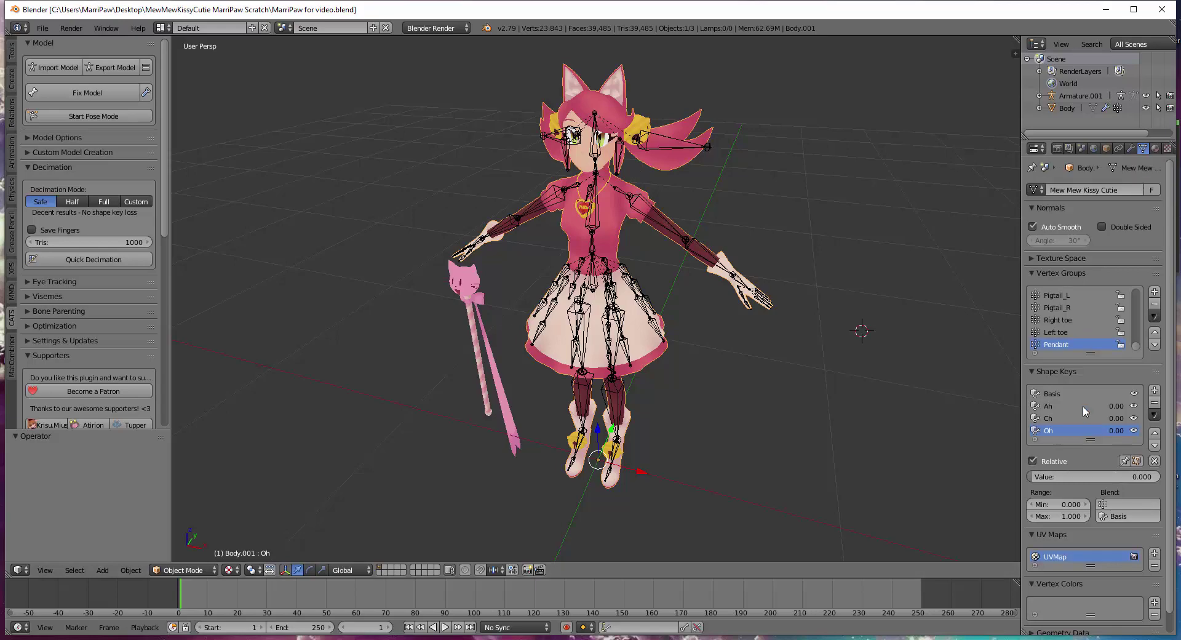
# - Open Blender's User Preferences from the File menu
pyautogui.click(48, 27)
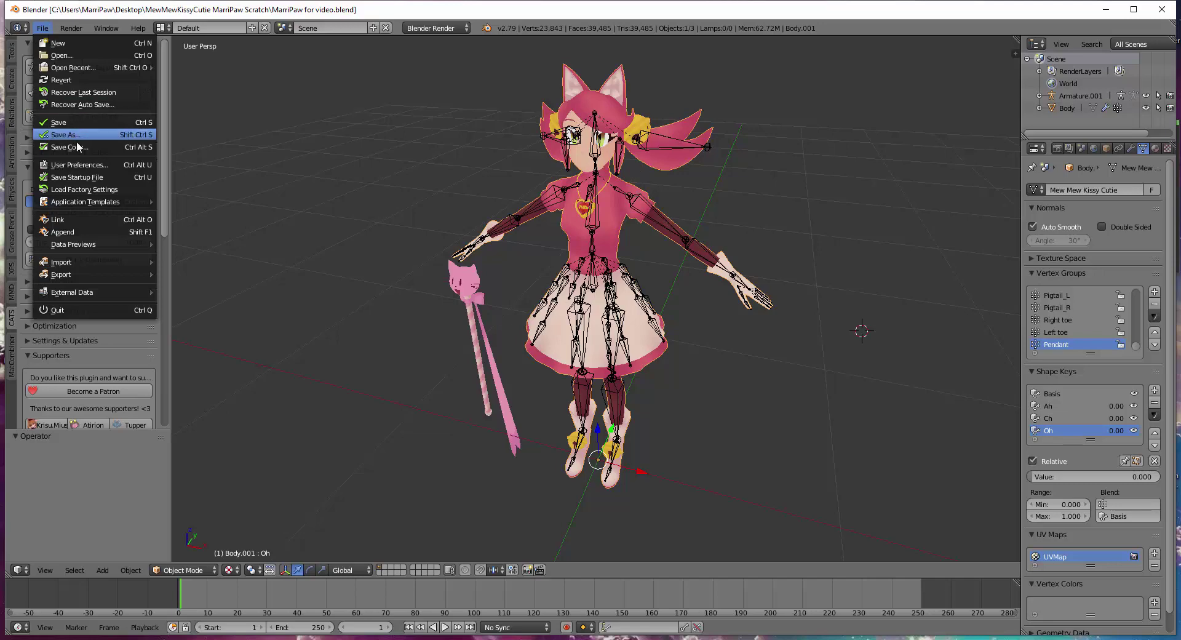
pyautogui.click(77, 164)
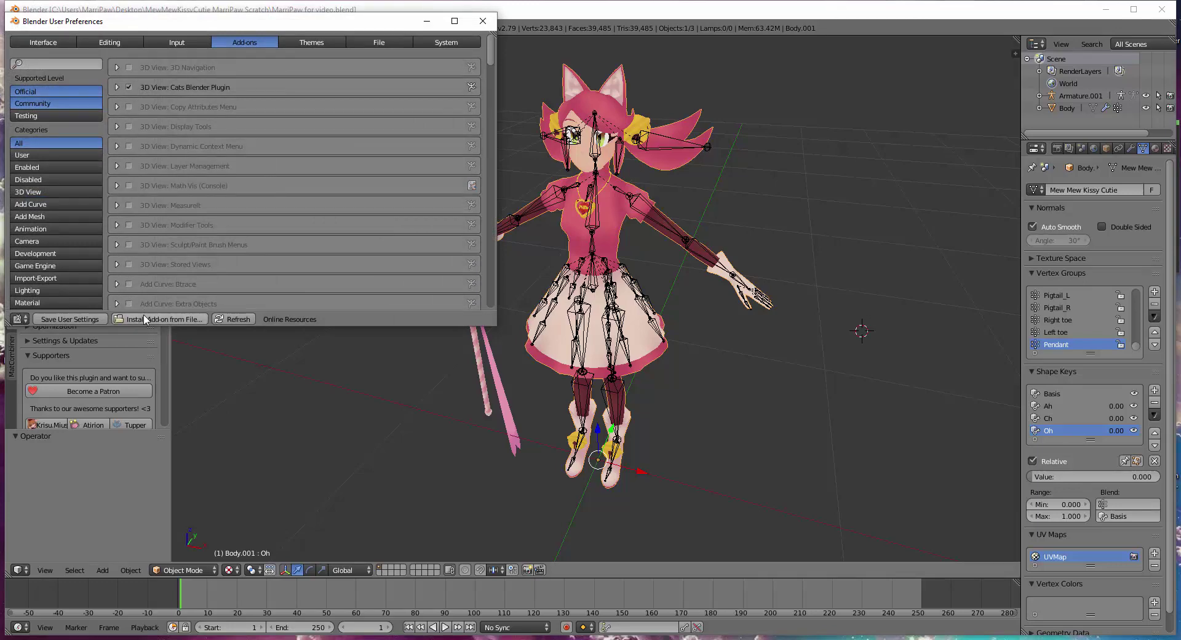
# - Install cats-blender-plugin-master.zip from Desktop > Vrchat tutorial as a Blender add-on
pyautogui.click(186, 316)
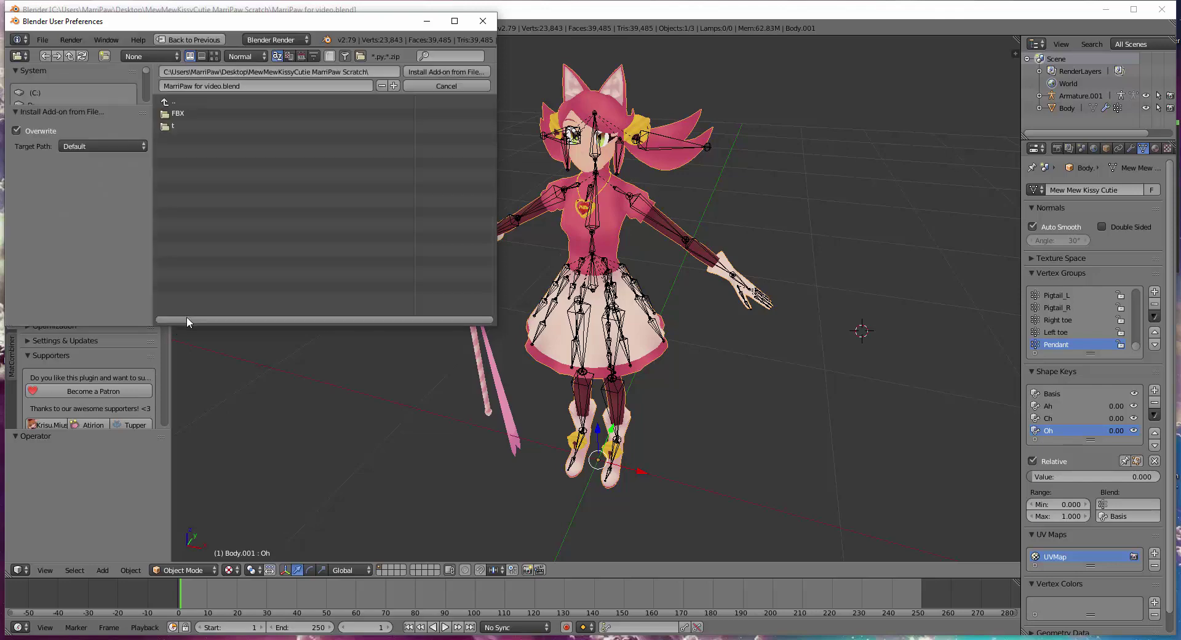
pyautogui.doubleClick(207, 21)
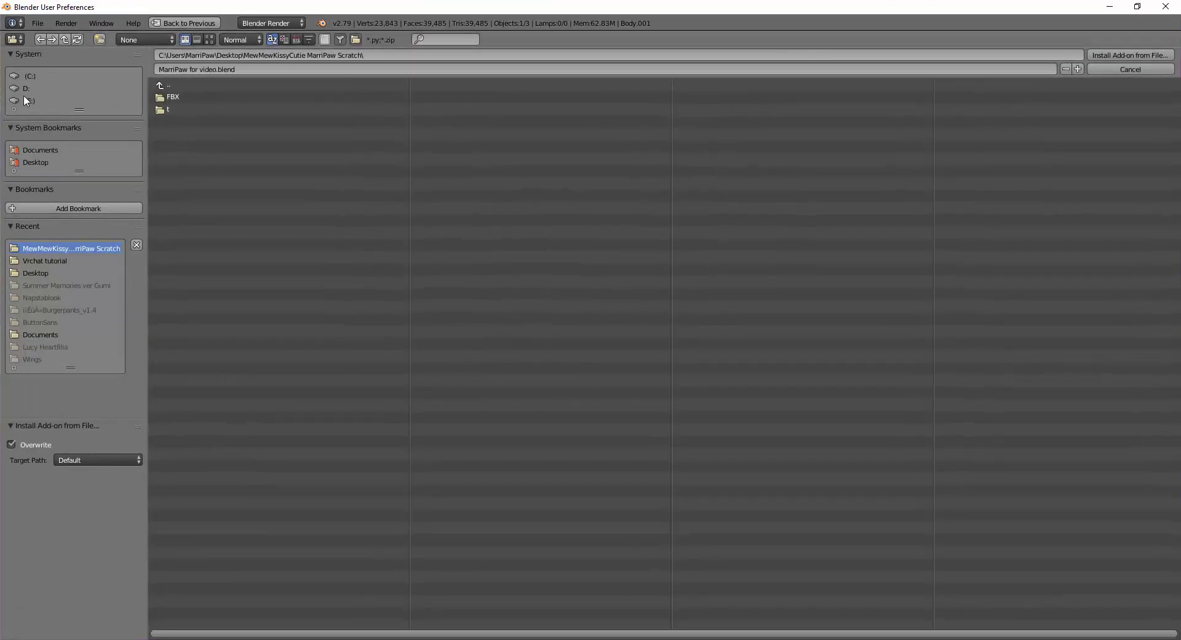
pyautogui.click(32, 164)
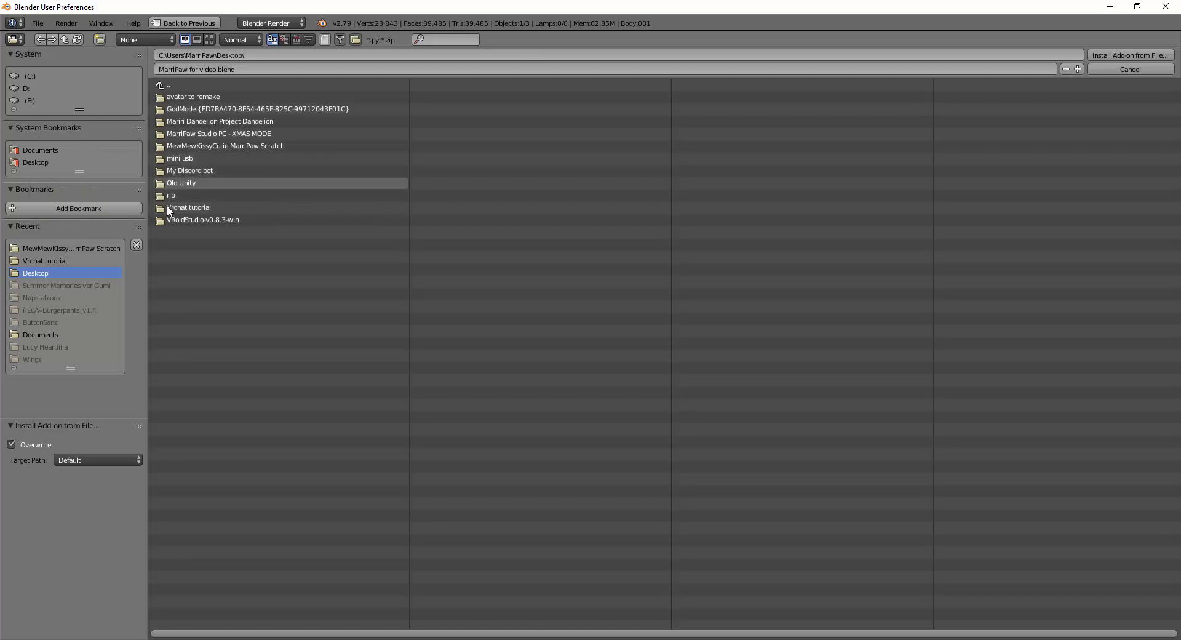
pyautogui.click(206, 211)
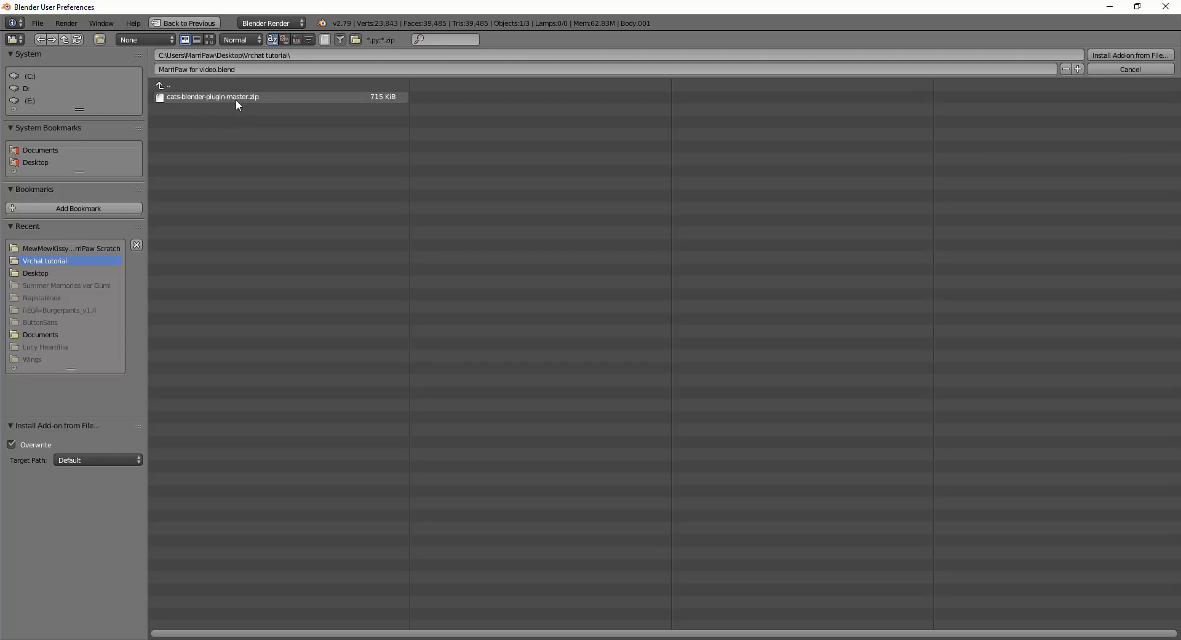
pyautogui.doubleClick(238, 98)
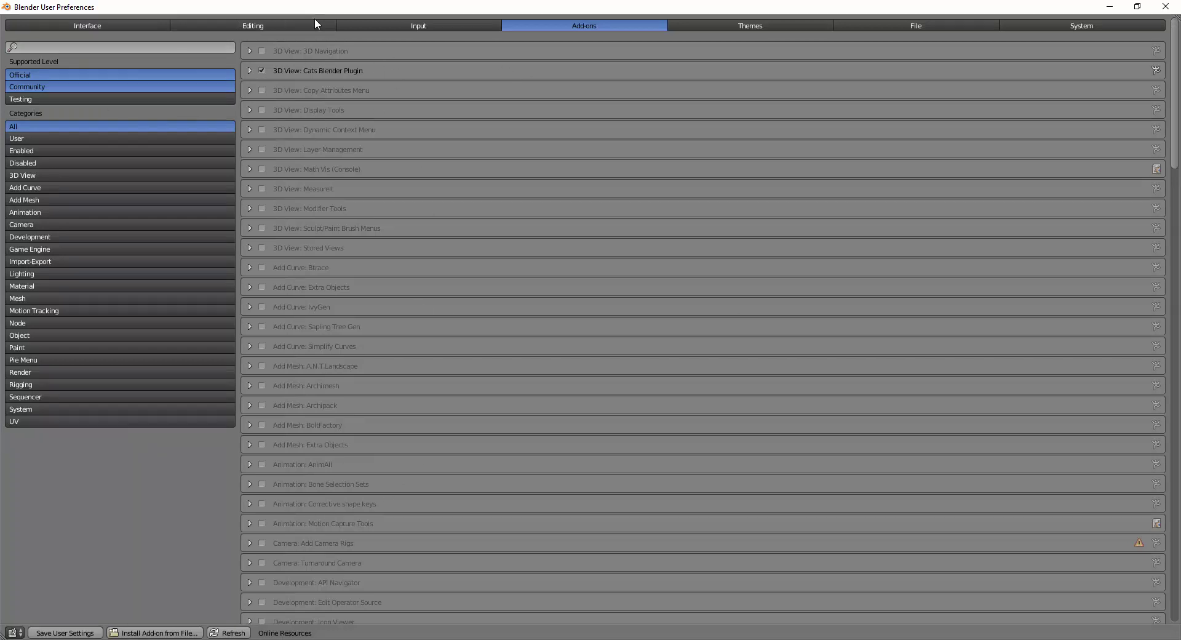
# - Filter the add-ons by 'Cats' to verify the plugin is ticked, then close the preferences
pyautogui.scroll(-5, 344, 398)
pyautogui.scroll(5, 345, 398)
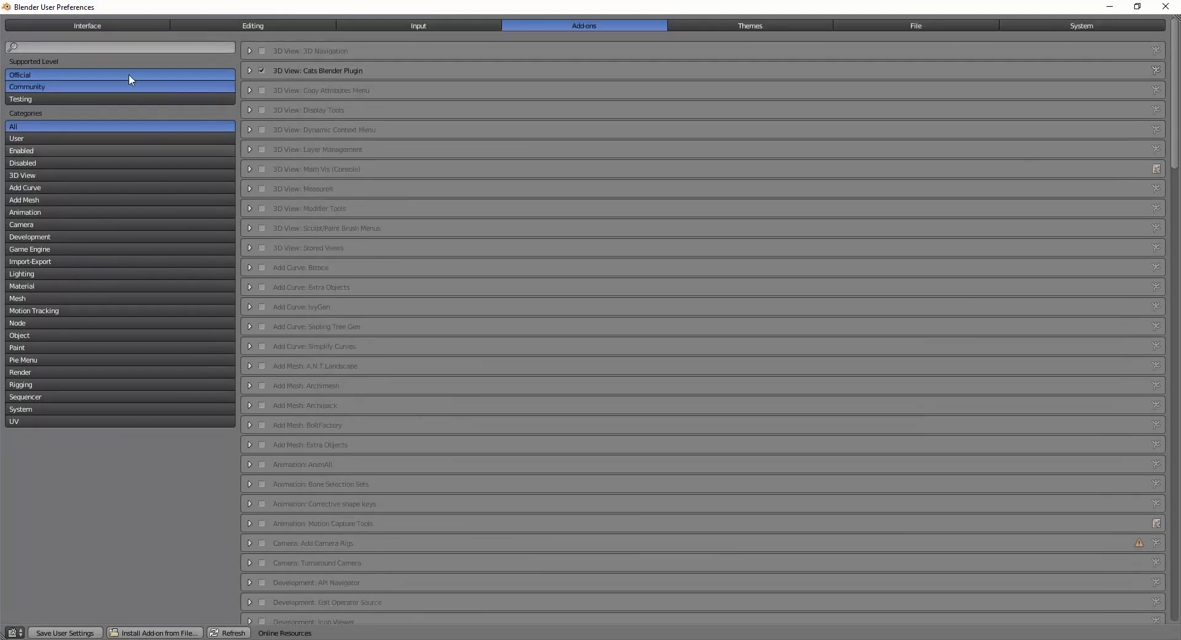
pyautogui.write('C')
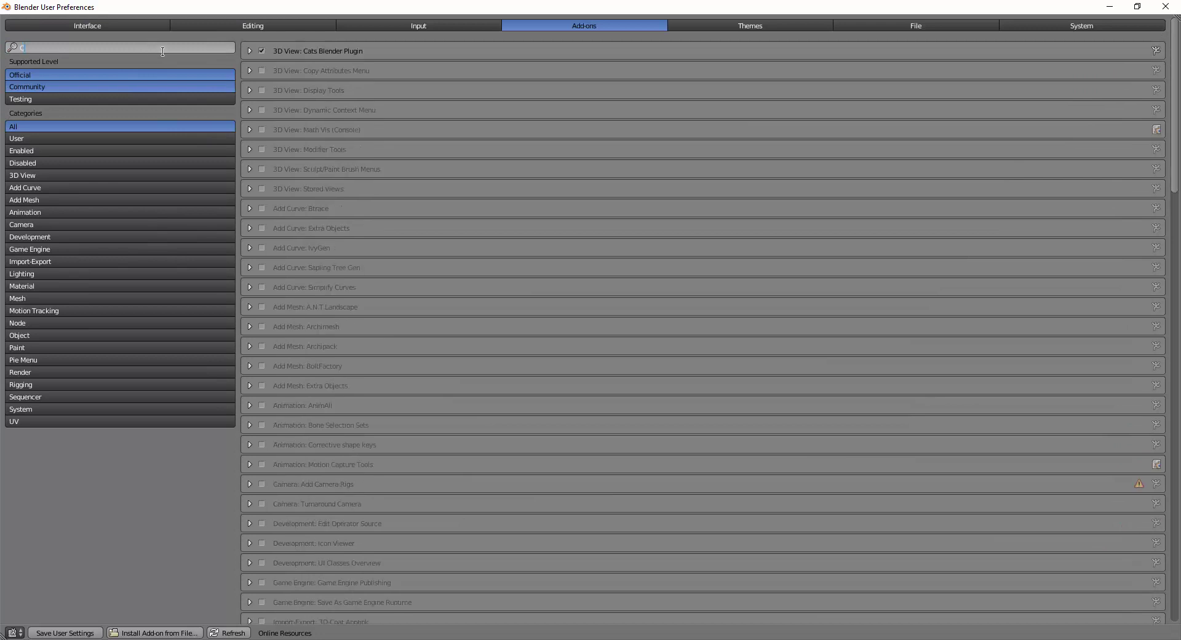
pyautogui.write('ats')
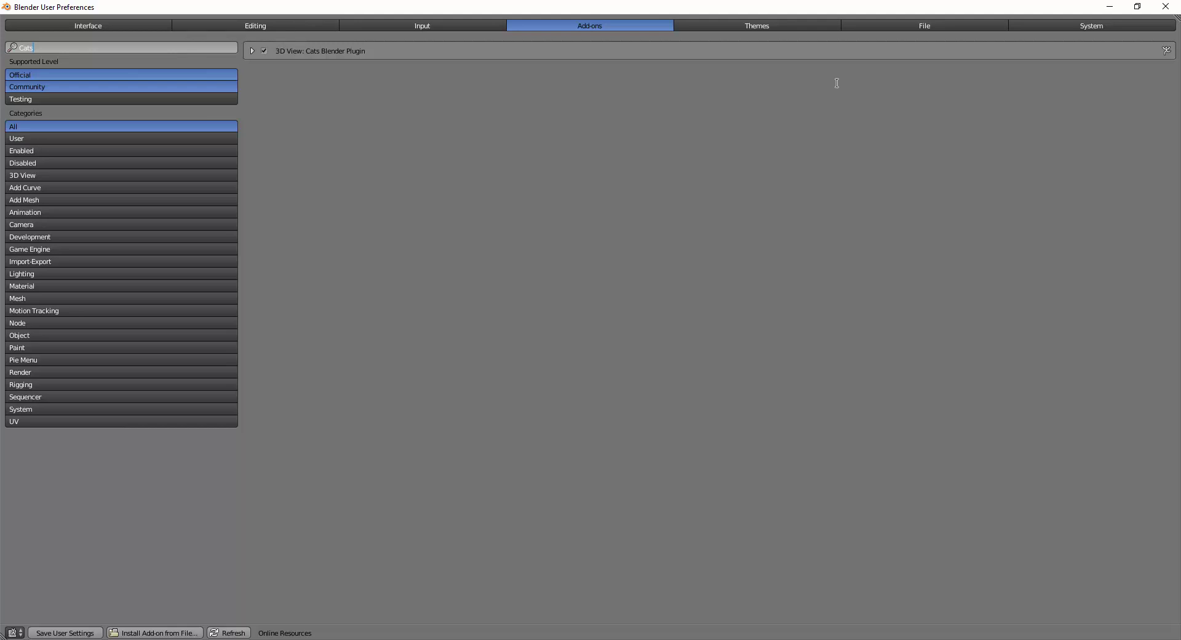
pyautogui.click(1175, 7)
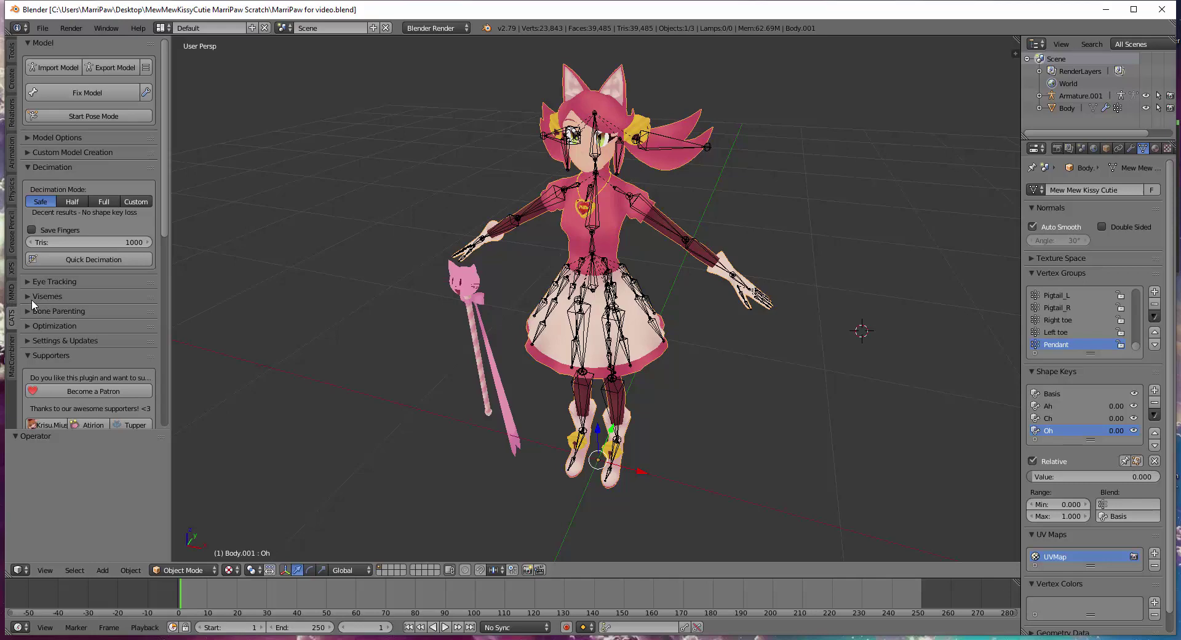
# - Show the MMD tools and test-move the body mesh, cancelling the move
pyautogui.click(10, 299)
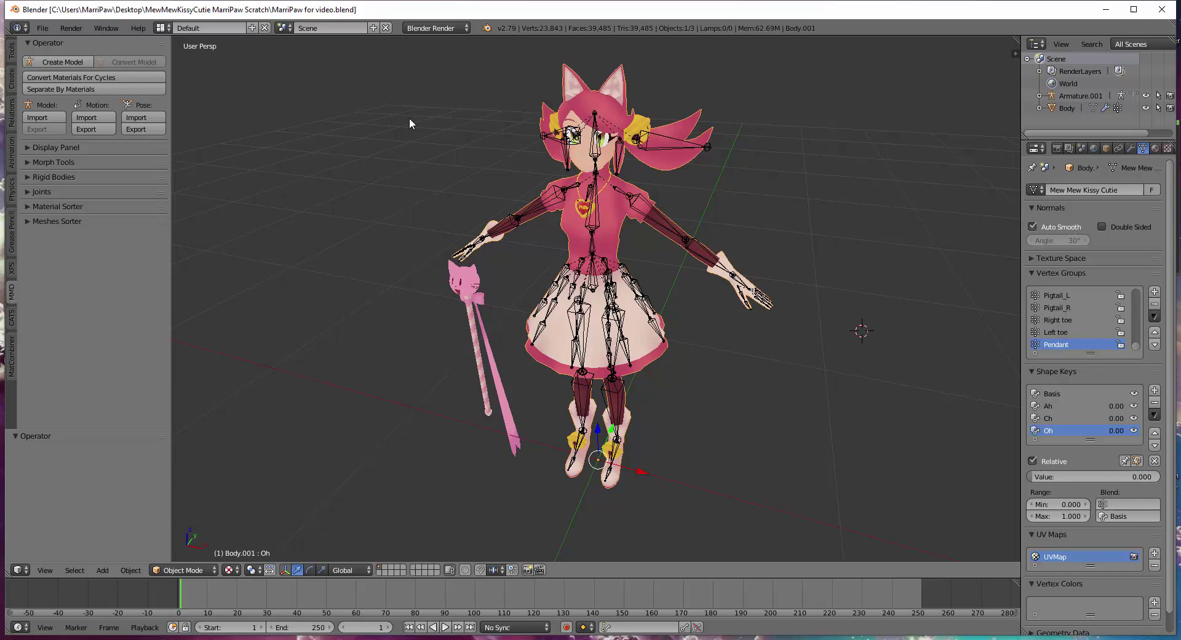
pyautogui.press('g')
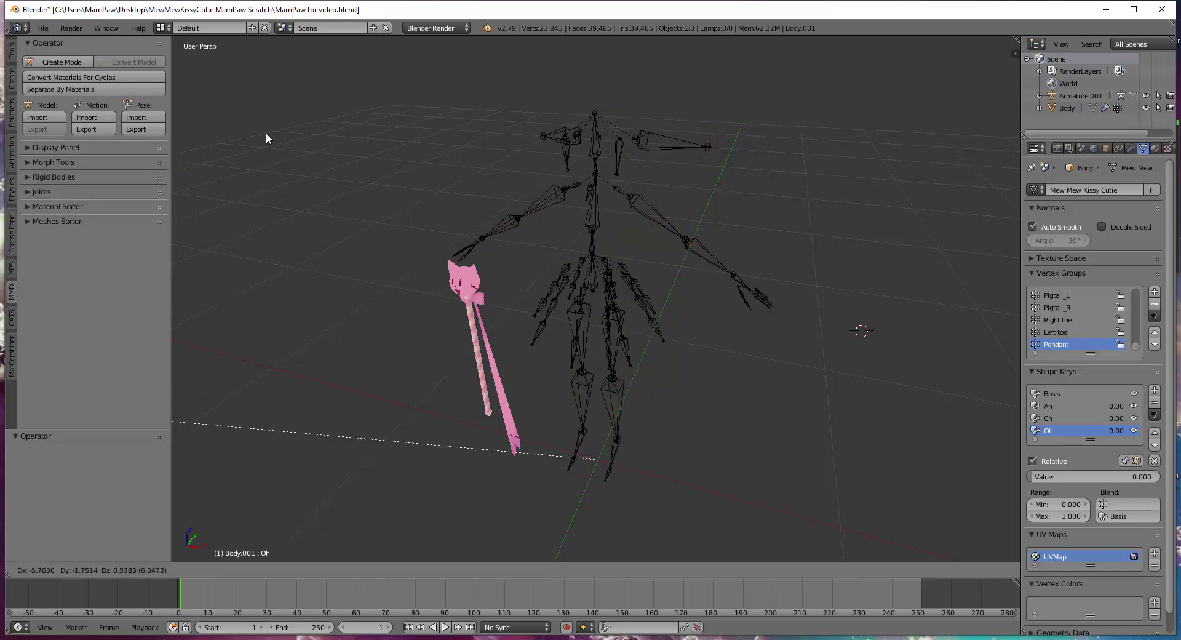
pyautogui.rightClick(610, 194)
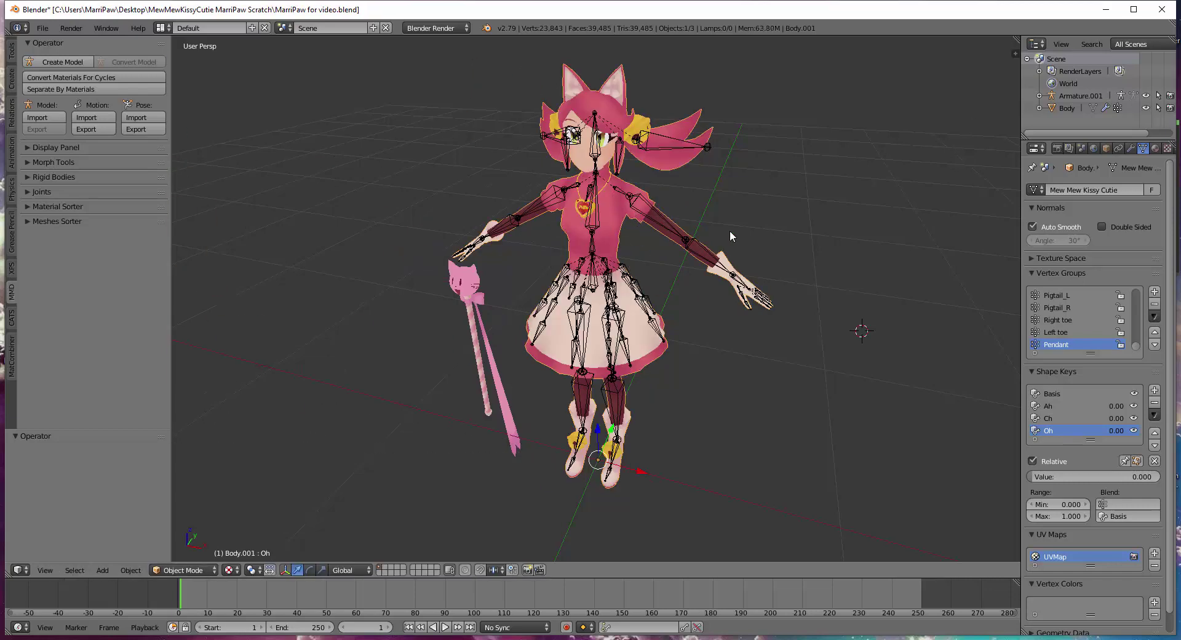
# - Separate the body by materials and test-move the hair and dress pieces to check
pyautogui.click(82, 90)
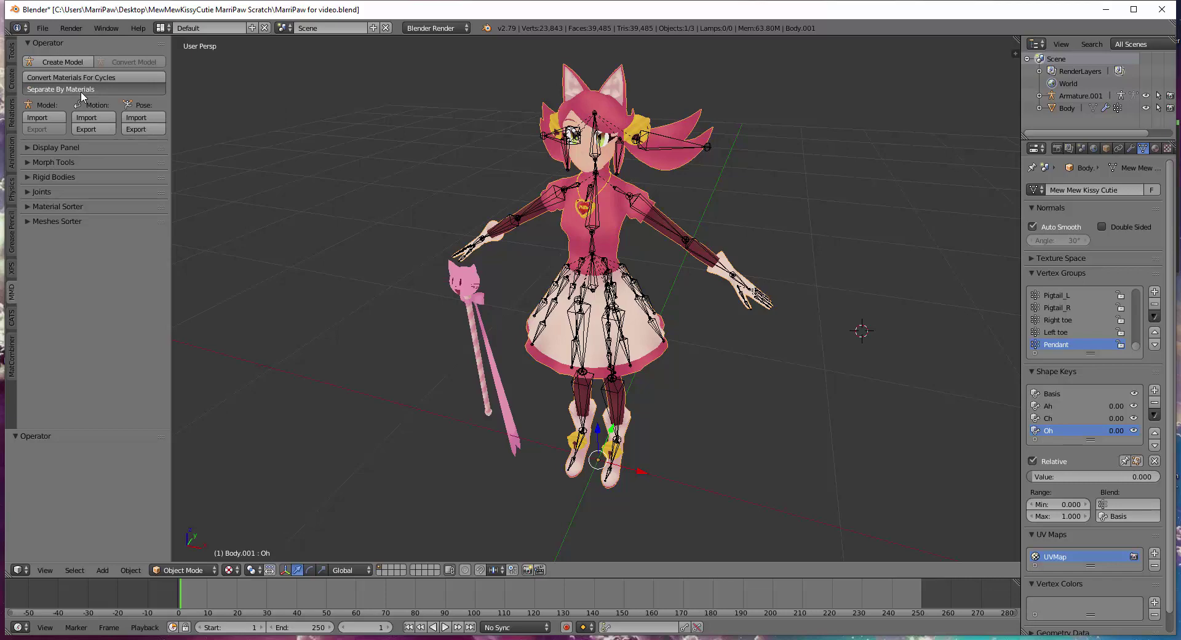
pyautogui.press('g')
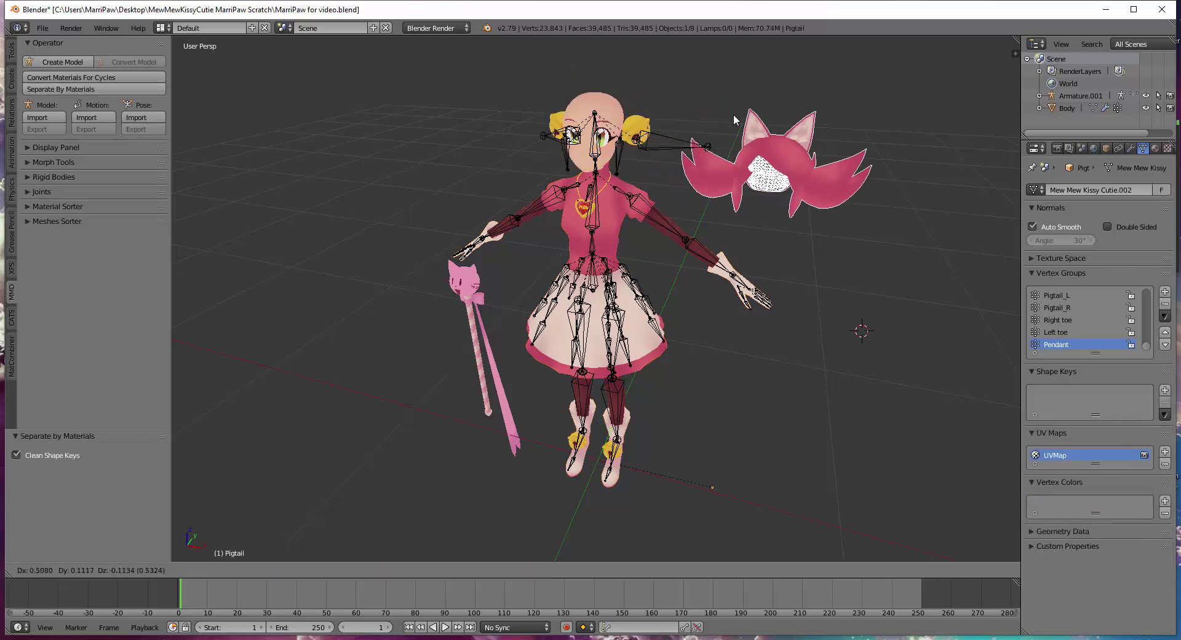
pyautogui.rightClick(734, 119)
pyautogui.rightClick(658, 219)
pyautogui.press('g')
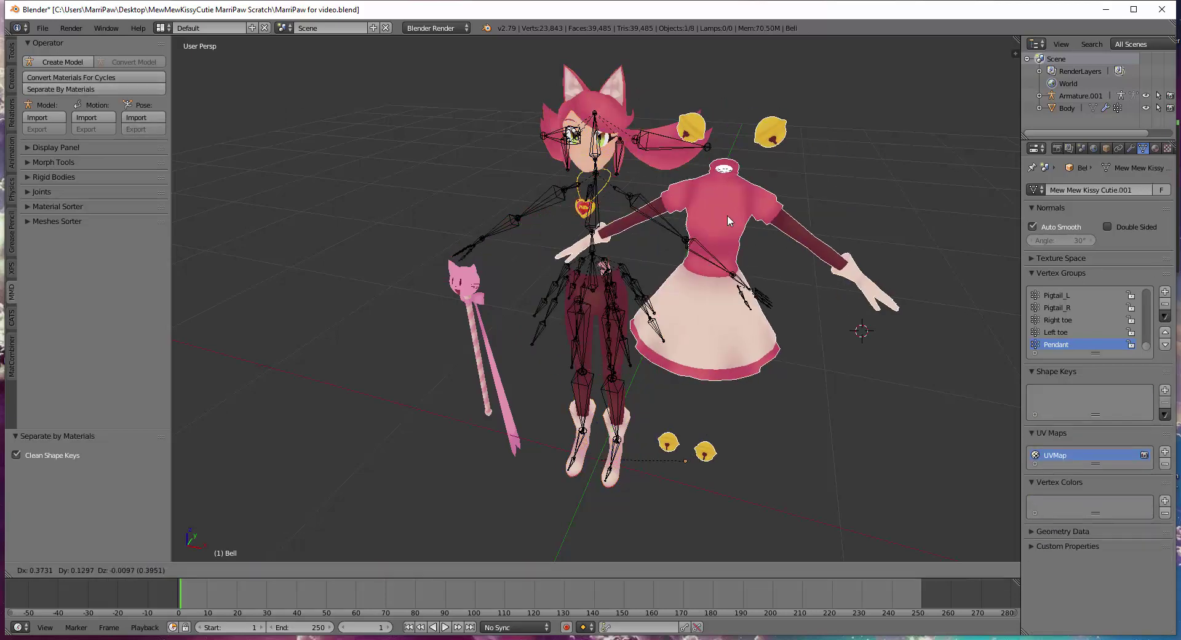
pyautogui.rightClick(738, 217)
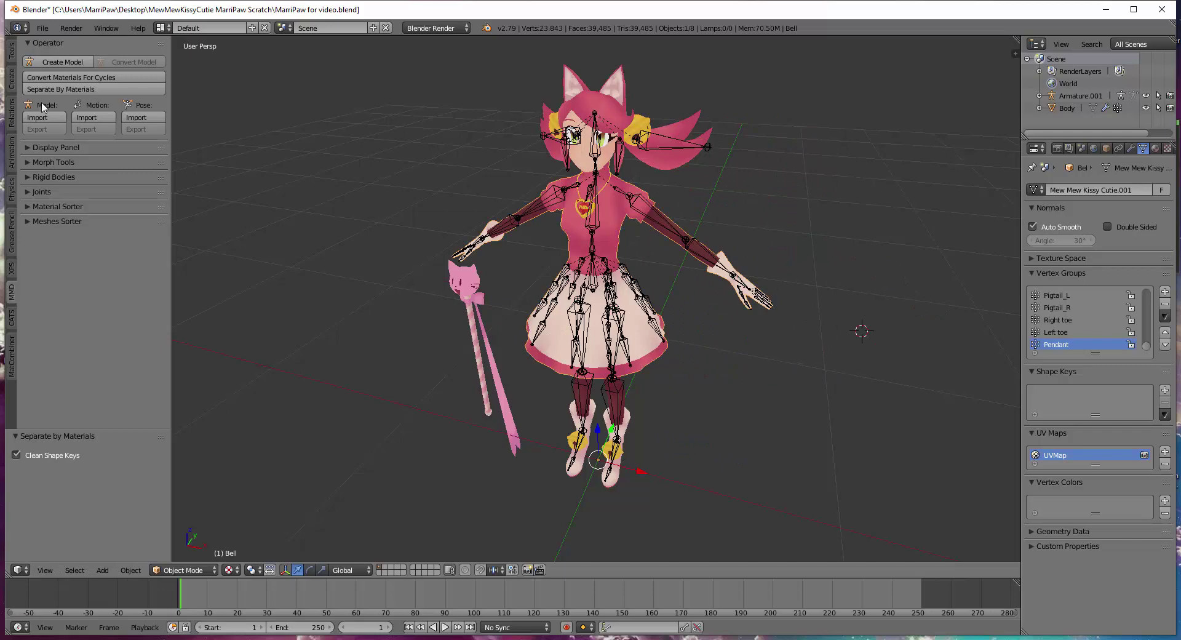
pyautogui.click(10, 315)
# - Run the Cats automatic model fix and test-move the body mesh, cancelling the move
pyautogui.click(97, 93)
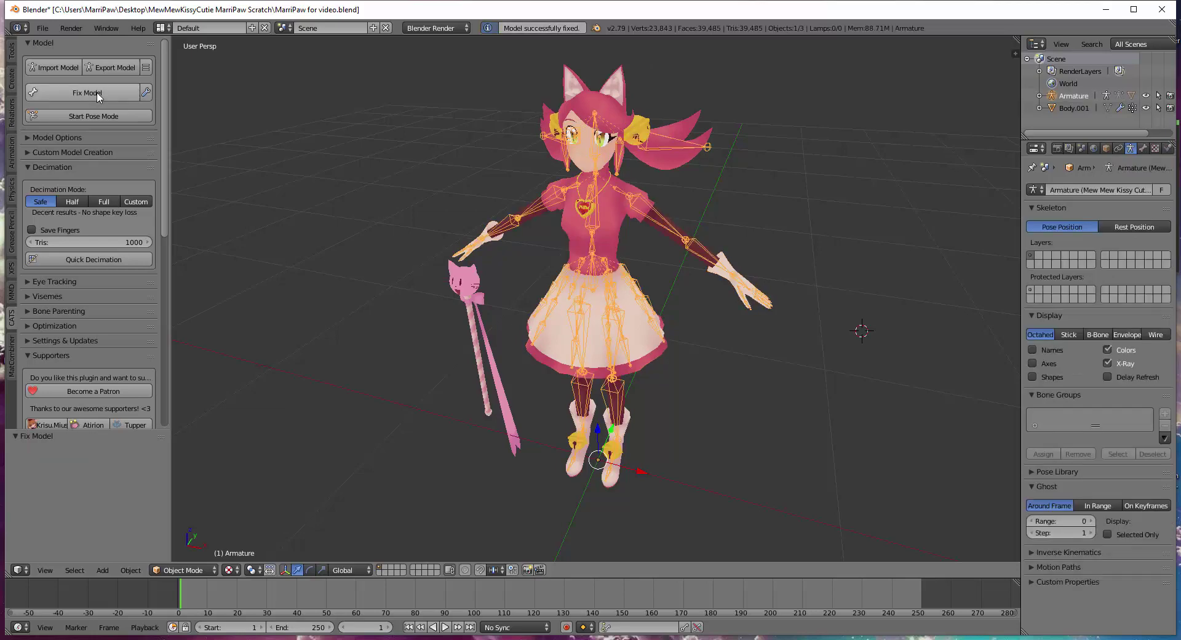
pyautogui.press('g')
pyautogui.rightClick(709, 228)
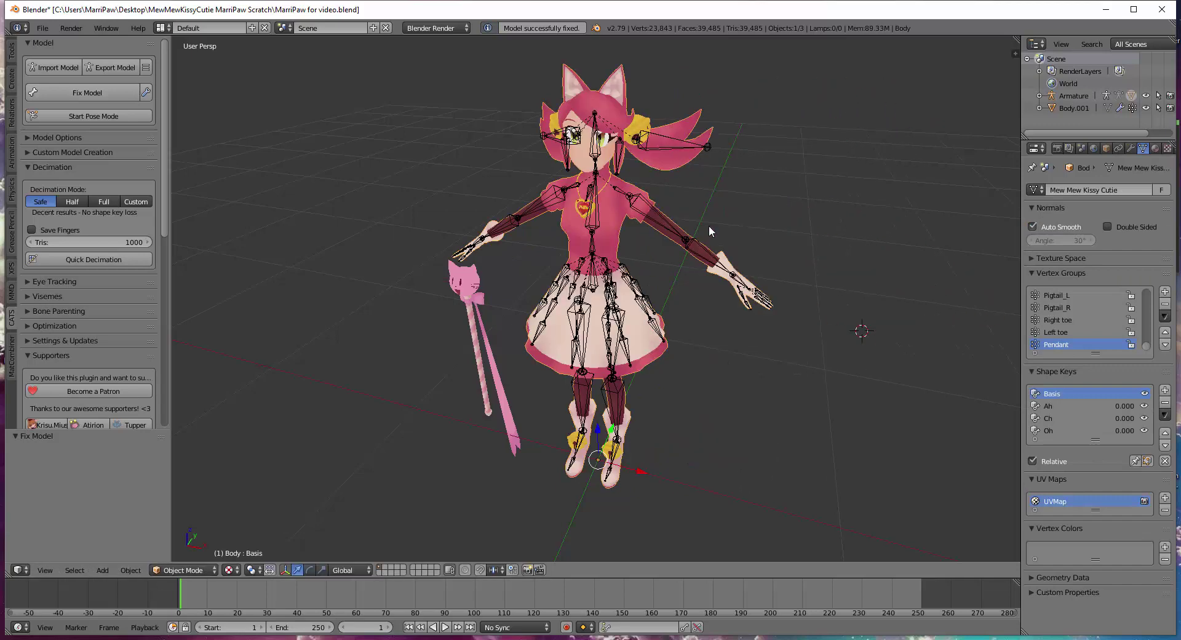
# - Expand the Cats Model Options and widen the Tools panel for readability
pyautogui.click(10, 291)
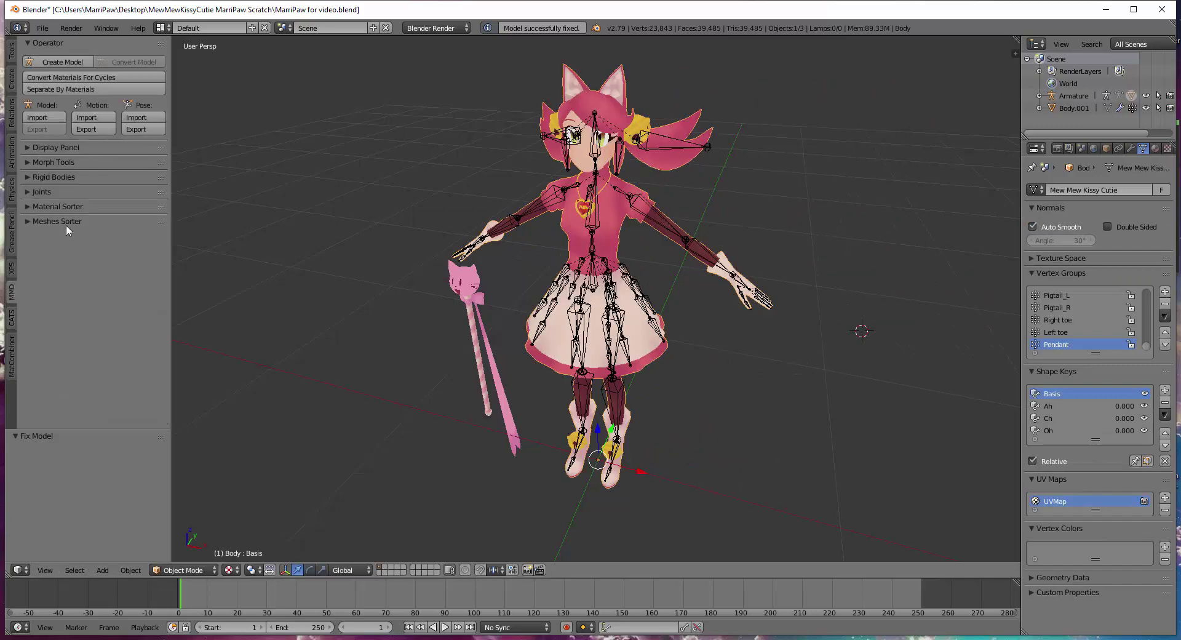
pyautogui.click(15, 317)
pyautogui.click(87, 138)
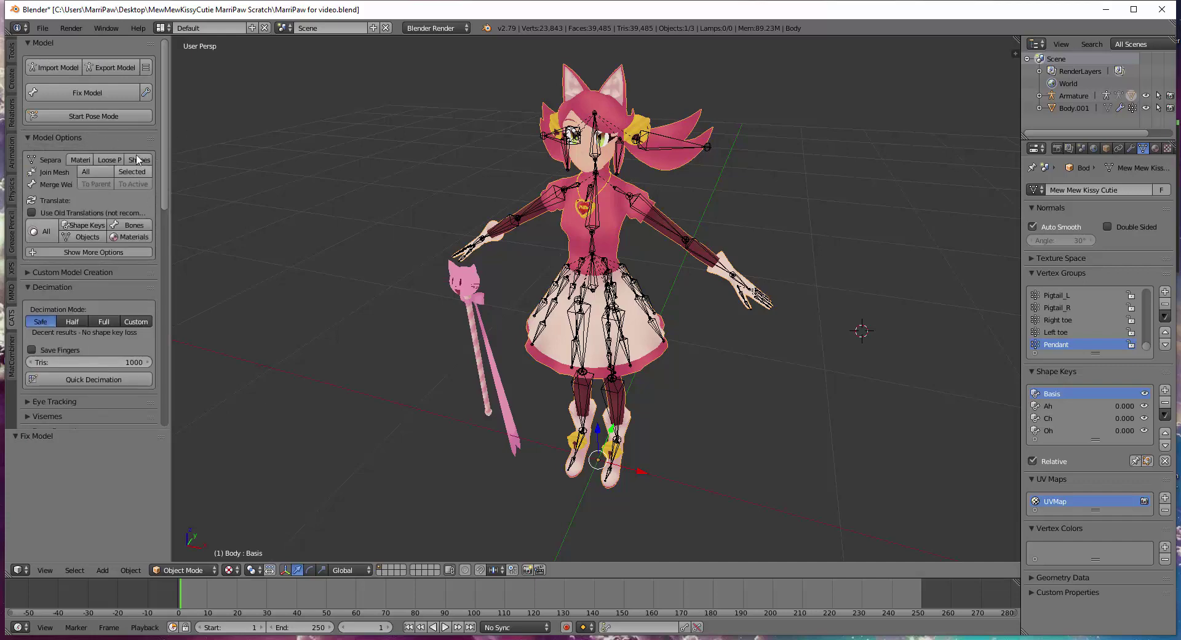
pyautogui.moveTo(171, 235); pyautogui.dragTo(339, 235)
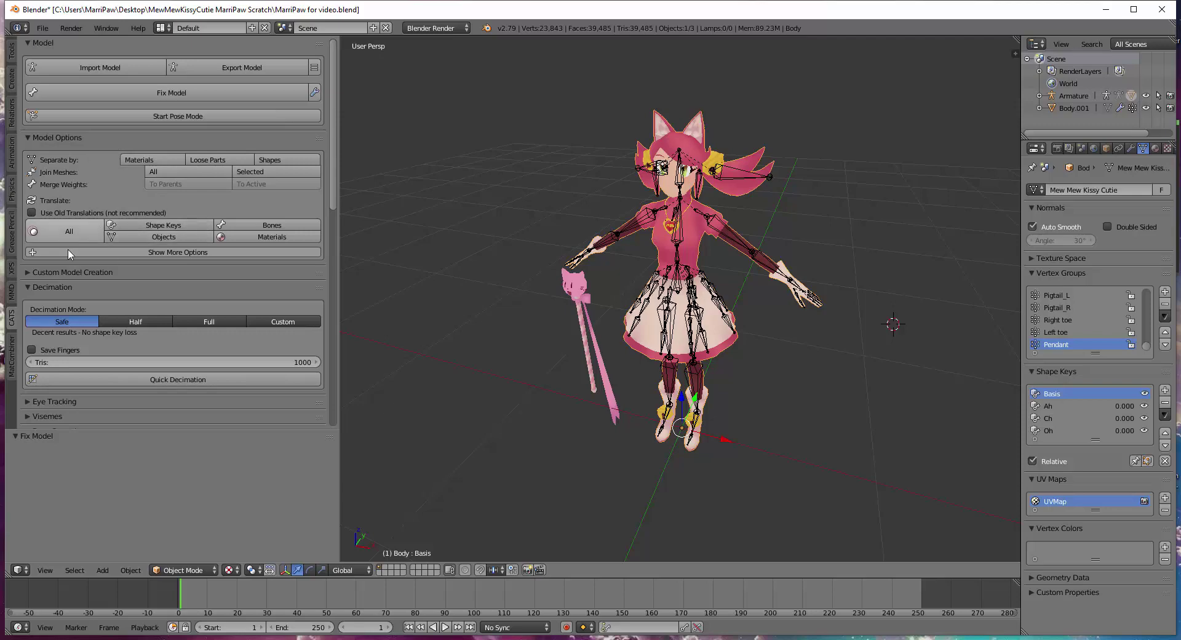
# - Peek at Show More Options, collapse it, then expand Custom Model Creation
pyautogui.click(146, 251)
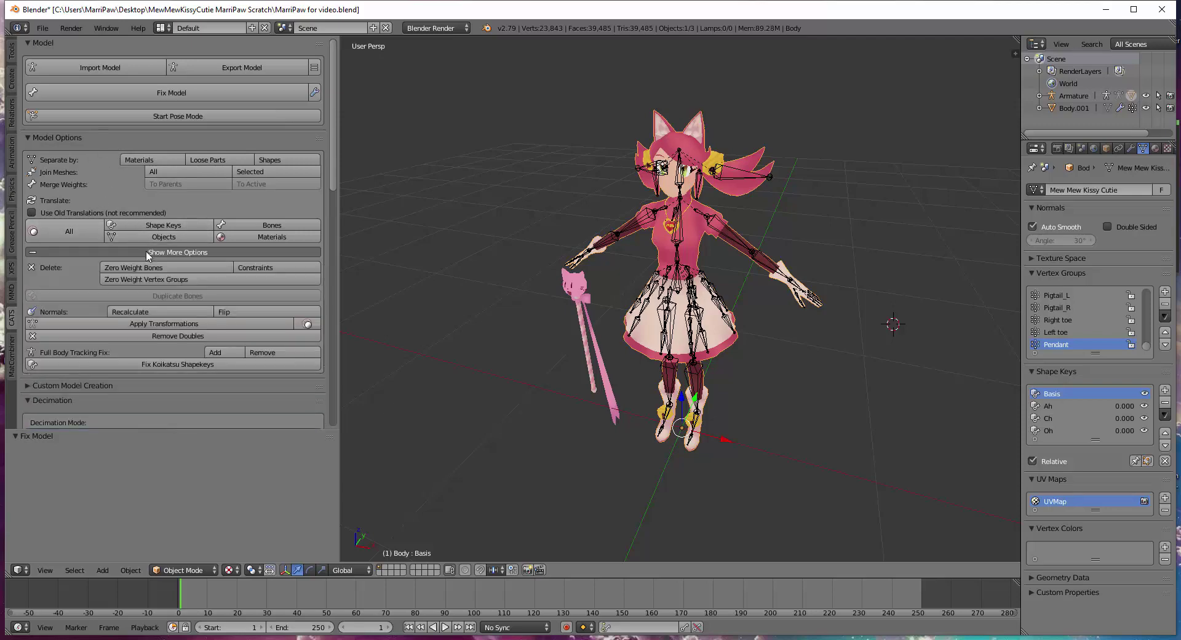
pyautogui.scroll(-2, 202, 302)
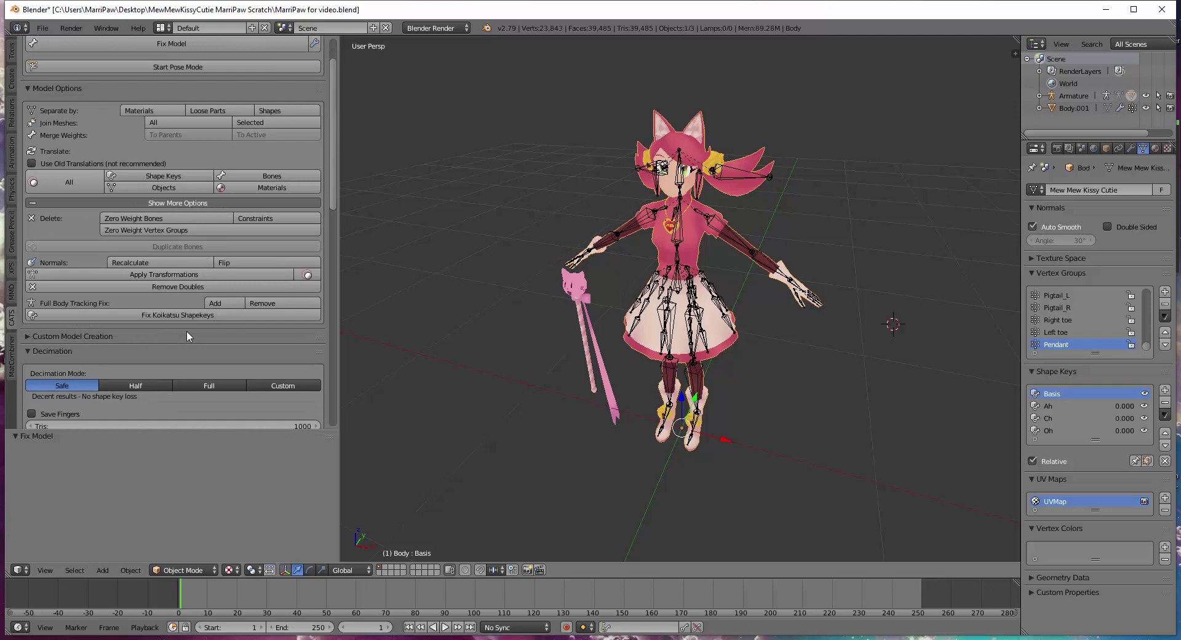
pyautogui.click(185, 204)
pyautogui.scroll(2, 77, 148)
pyautogui.click(91, 138)
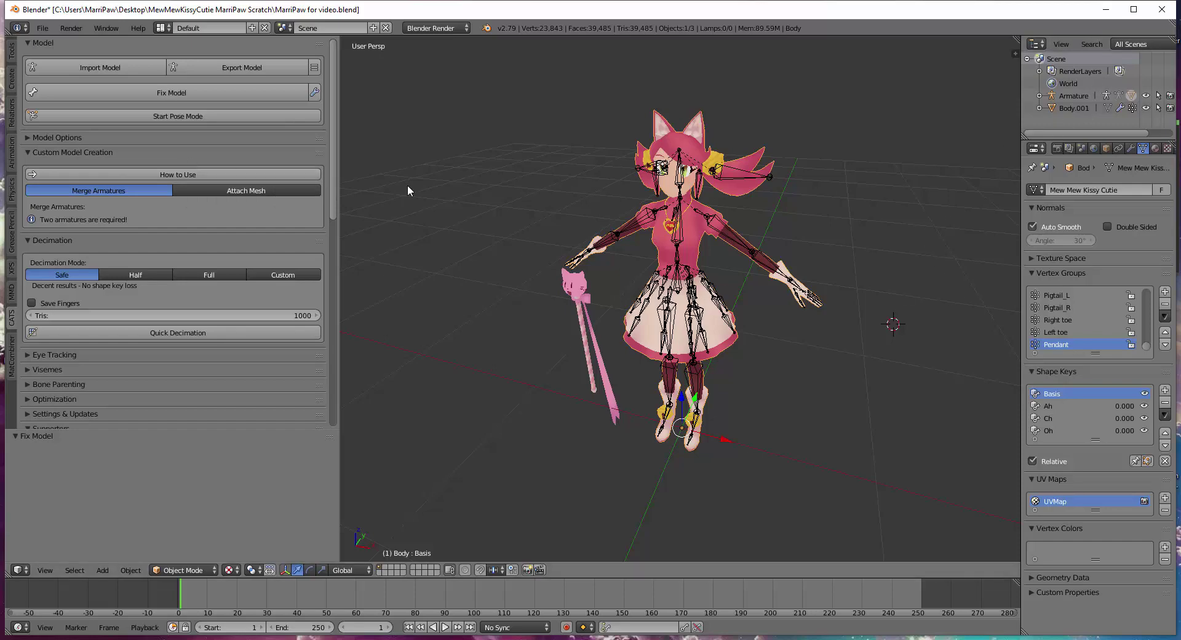
# - Collapse Custom Model Creation to reveal Decimation settings (Safe mode, 1000-triangle limit)
pyautogui.click(128, 154)
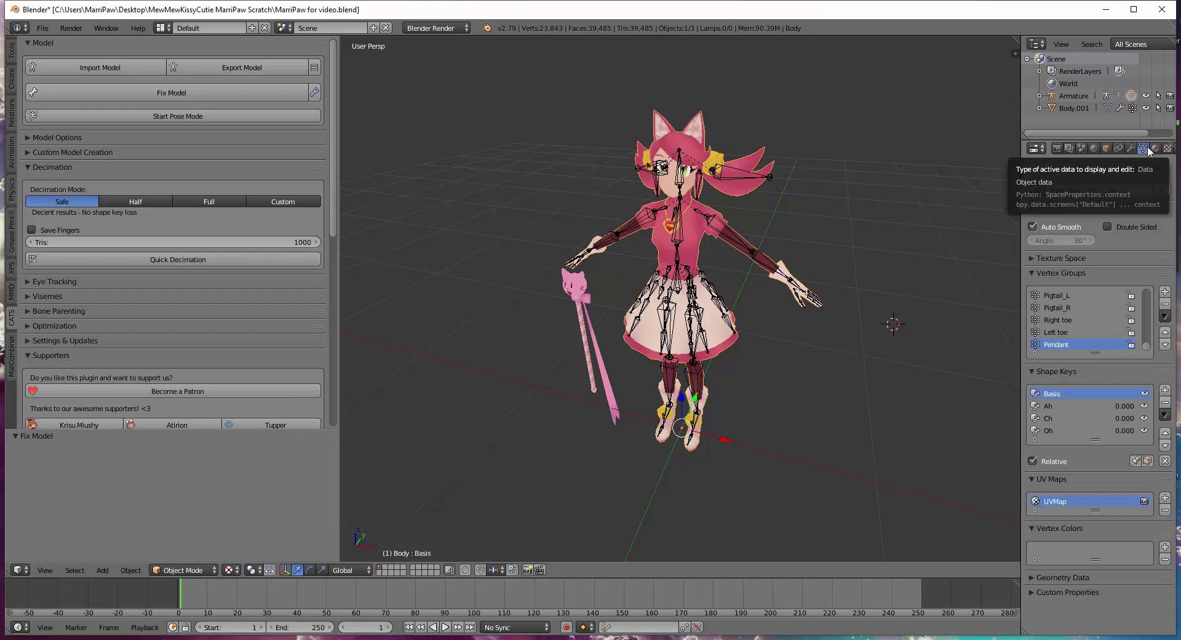
# - Try the Half and Full decimation modes, settling on Custom
pyautogui.click(170, 198)
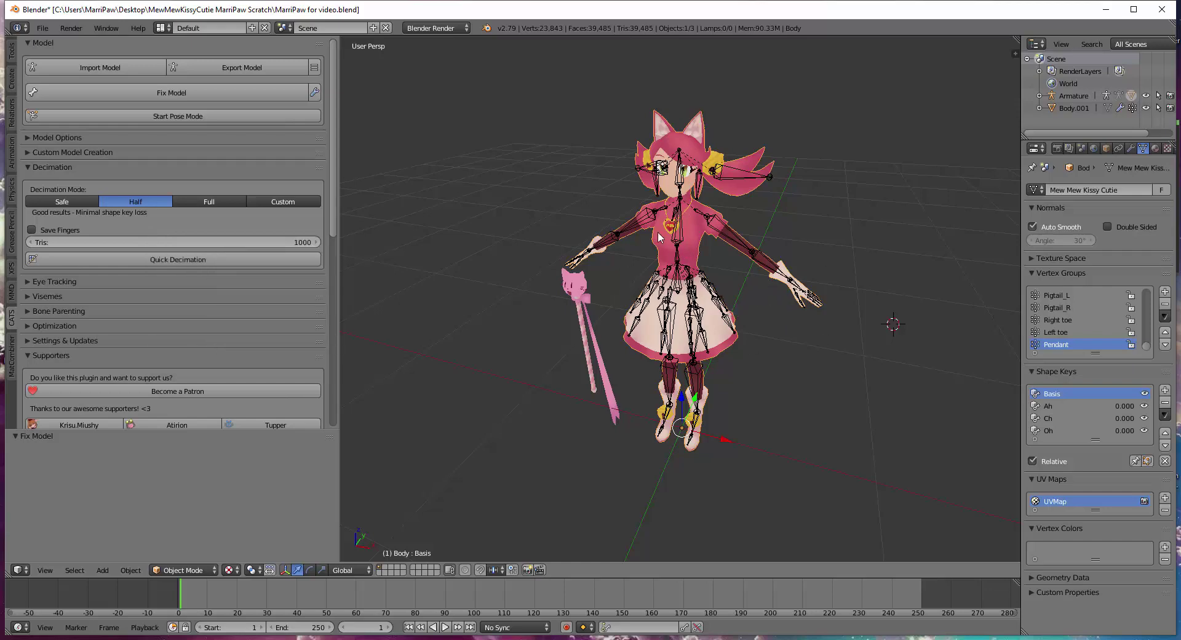
pyautogui.click(209, 203)
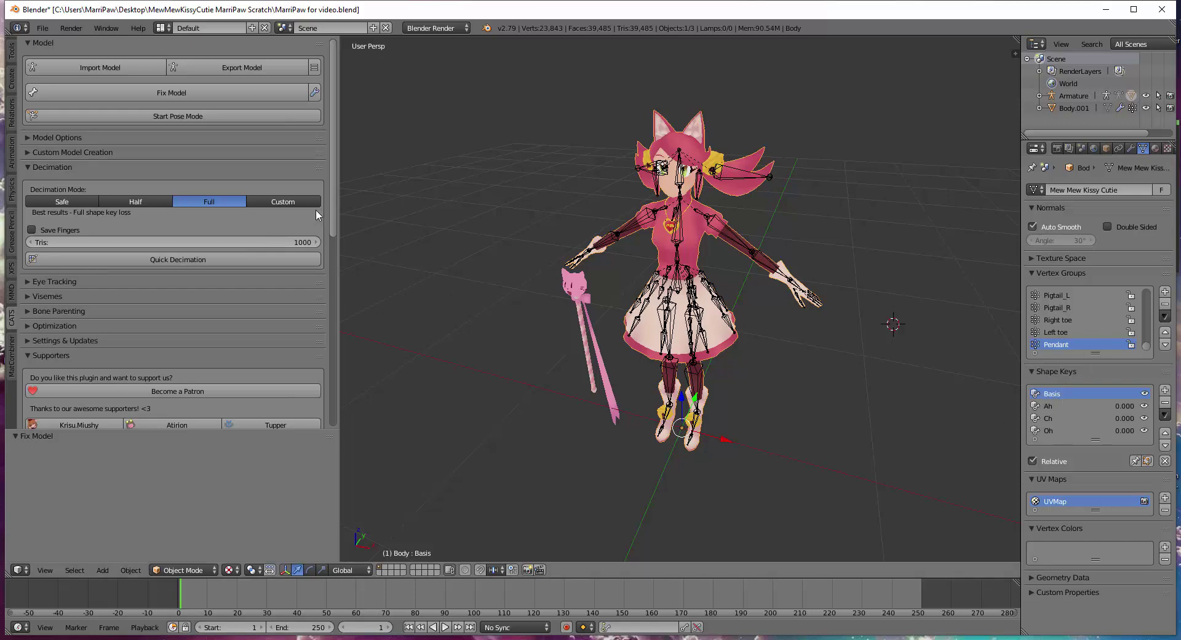
pyautogui.click(297, 200)
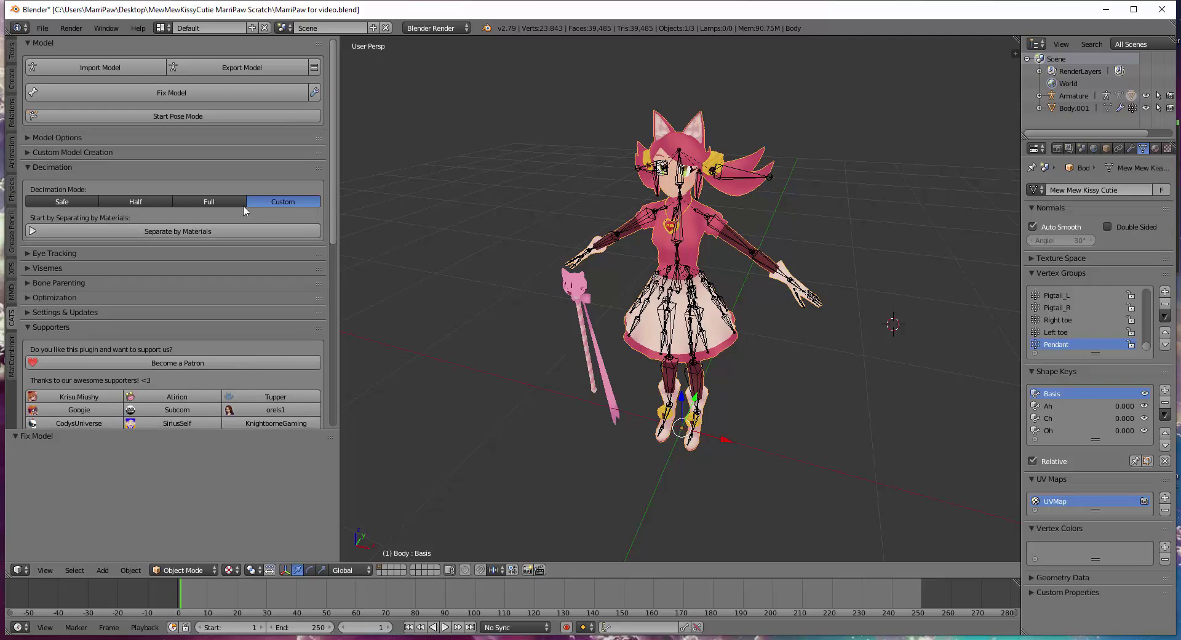
# - Split the avatar into separate objects by material
pyautogui.click(179, 231)
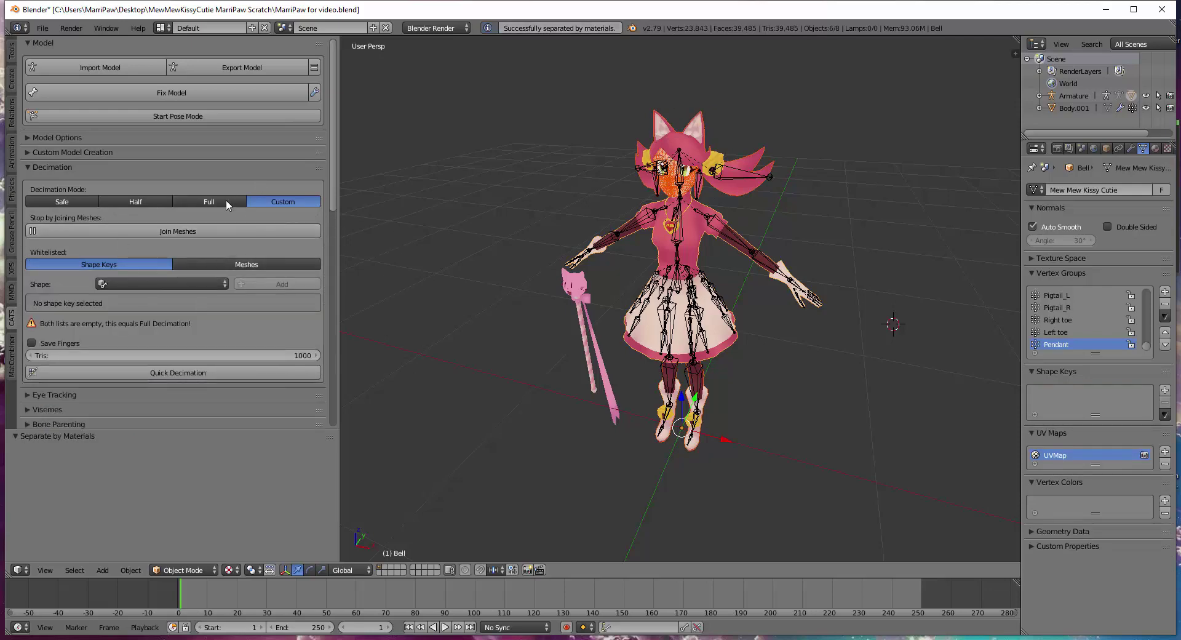
pyautogui.scroll(-1, 241, 301)
pyautogui.scroll(1, 241, 301)
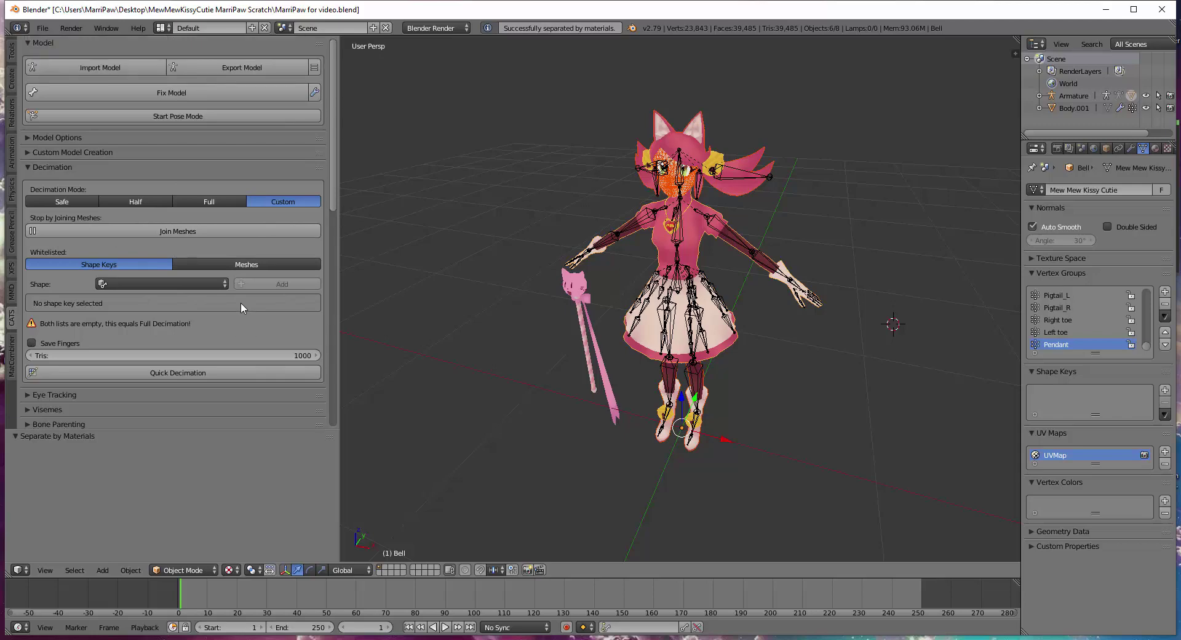
# - Close decimation and create eye tracking with Disable Eye Blinking ticked
pyautogui.click(162, 165)
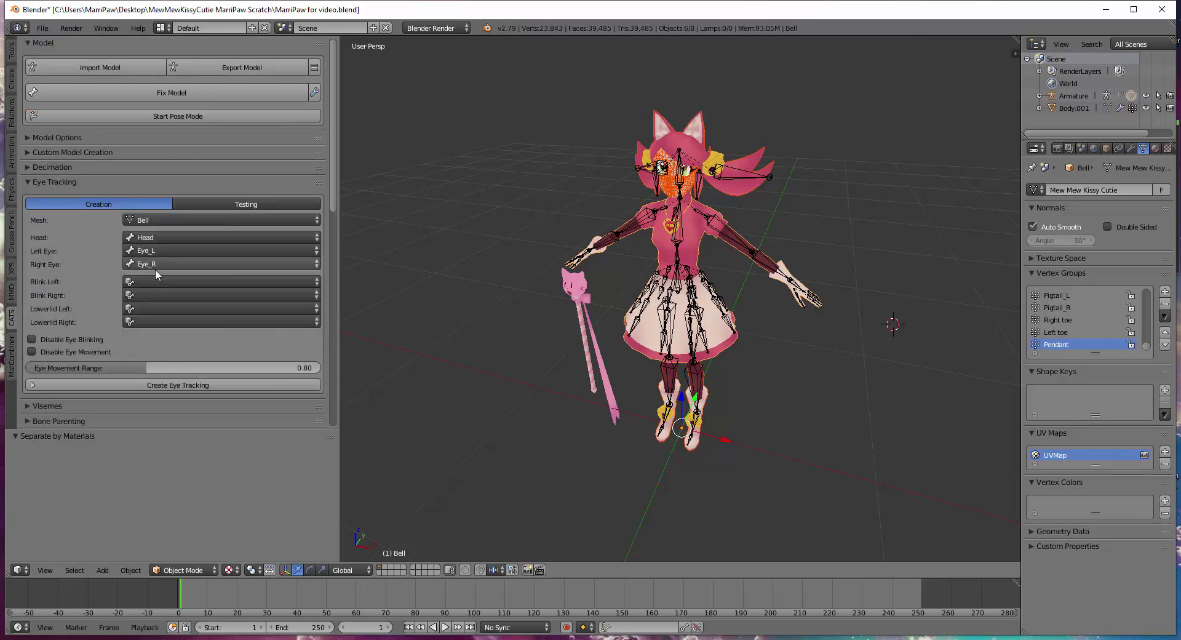
pyautogui.click(69, 340)
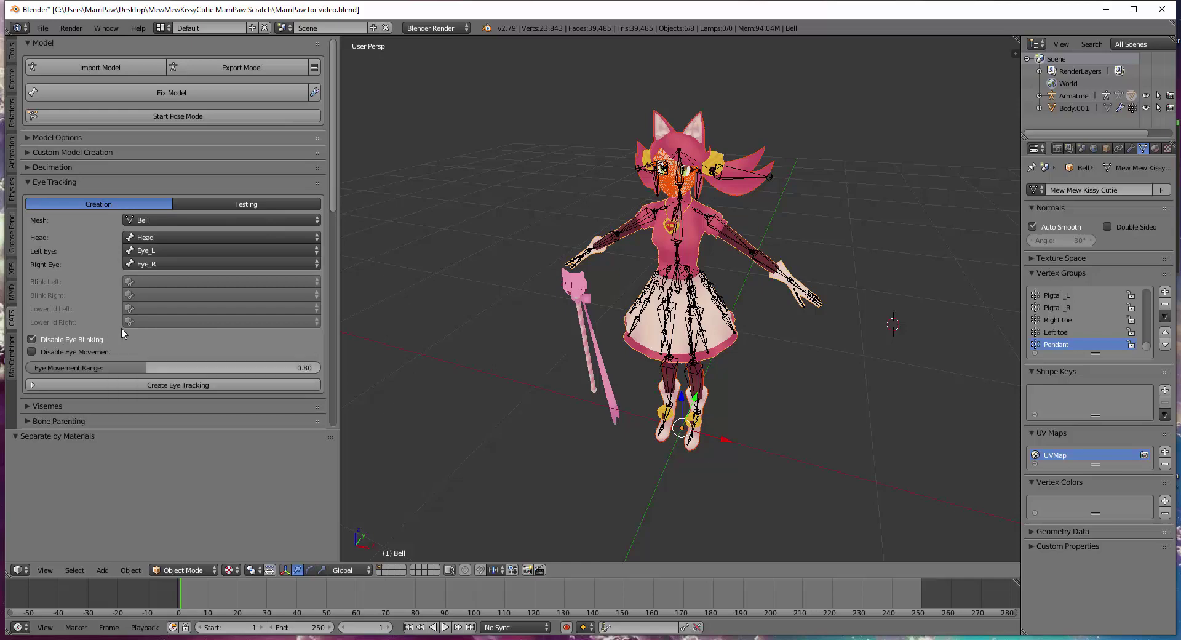
pyautogui.click(136, 384)
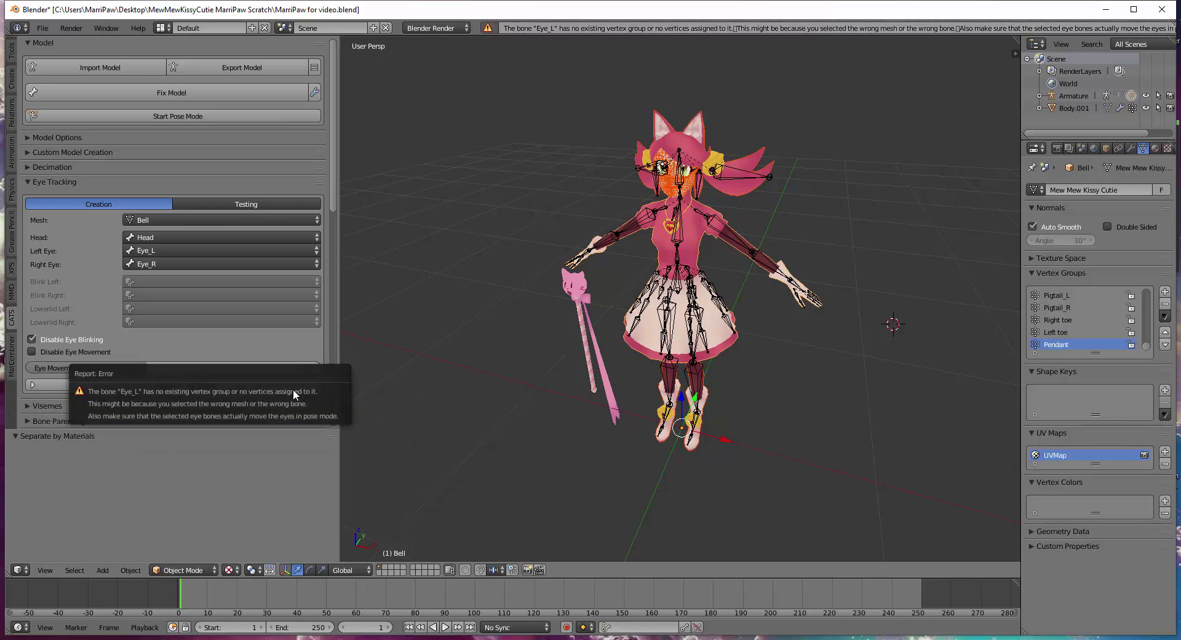
pyautogui.scroll(3, 390, 223)
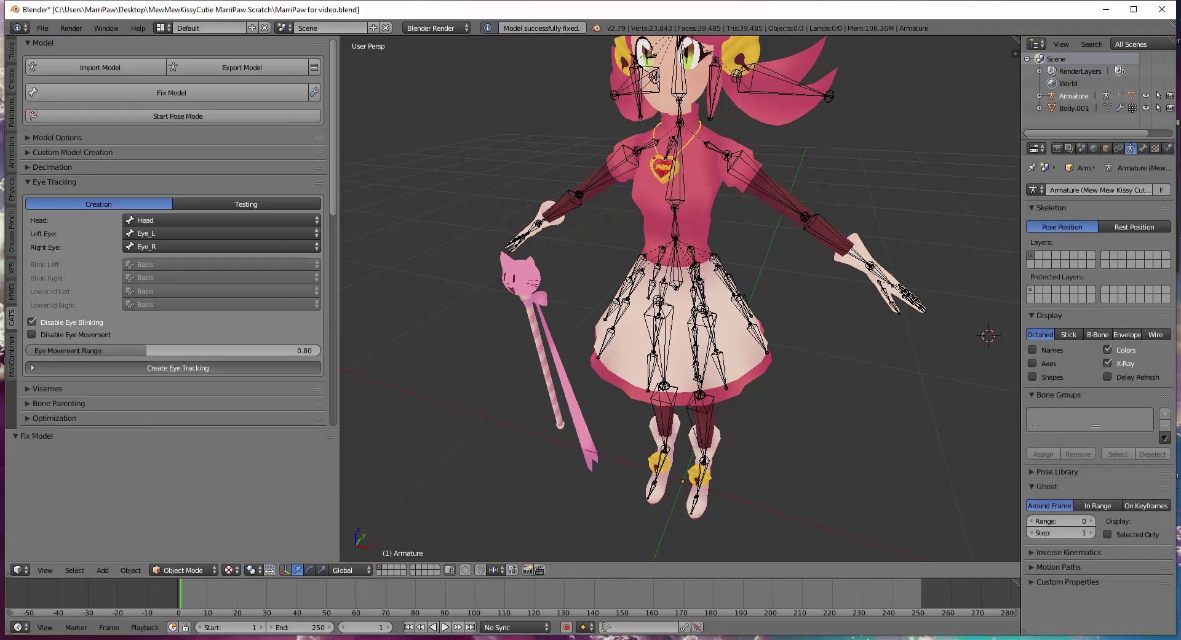
pyautogui.click(178, 367)
# - Start eye testing and drag the Up-Down slider to move the eyes
pyautogui.scroll(-2, 680, 295)
pyautogui.scroll(3, 680, 295)
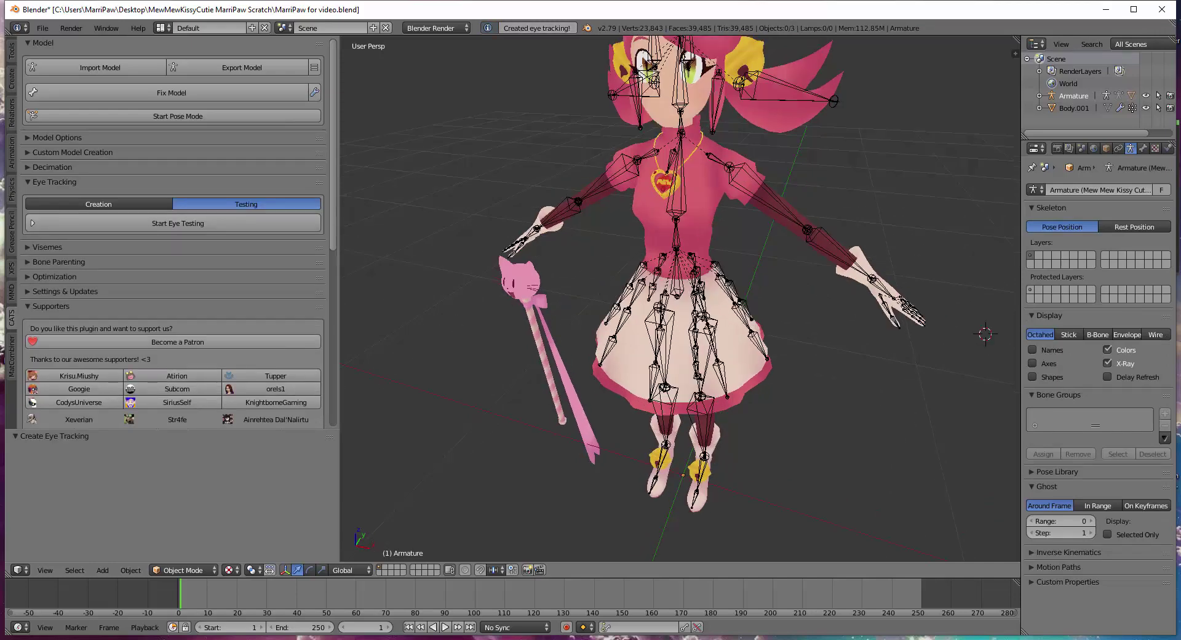
pyautogui.scroll(1, 680, 295)
pyautogui.click(178, 223)
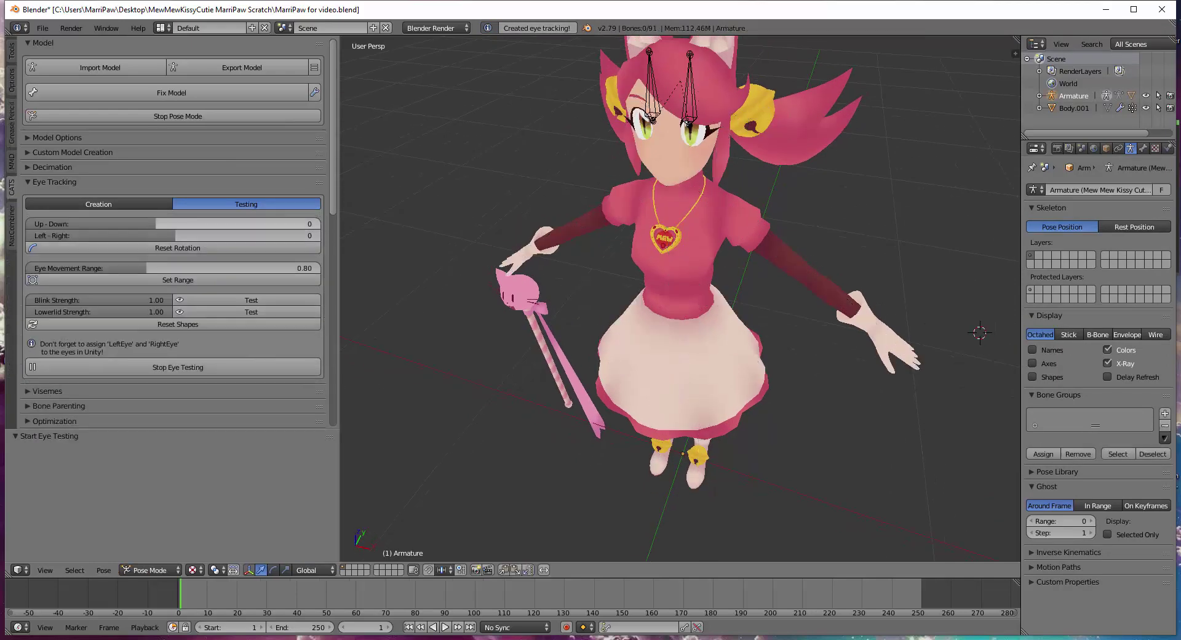
pyautogui.moveTo(174, 223)
pyautogui.mouseDown()
pyautogui.moveTo(279, 224)
pyautogui.moveTo(71, 236)
pyautogui.moveTo(163, 236)
pyautogui.mouseUp()
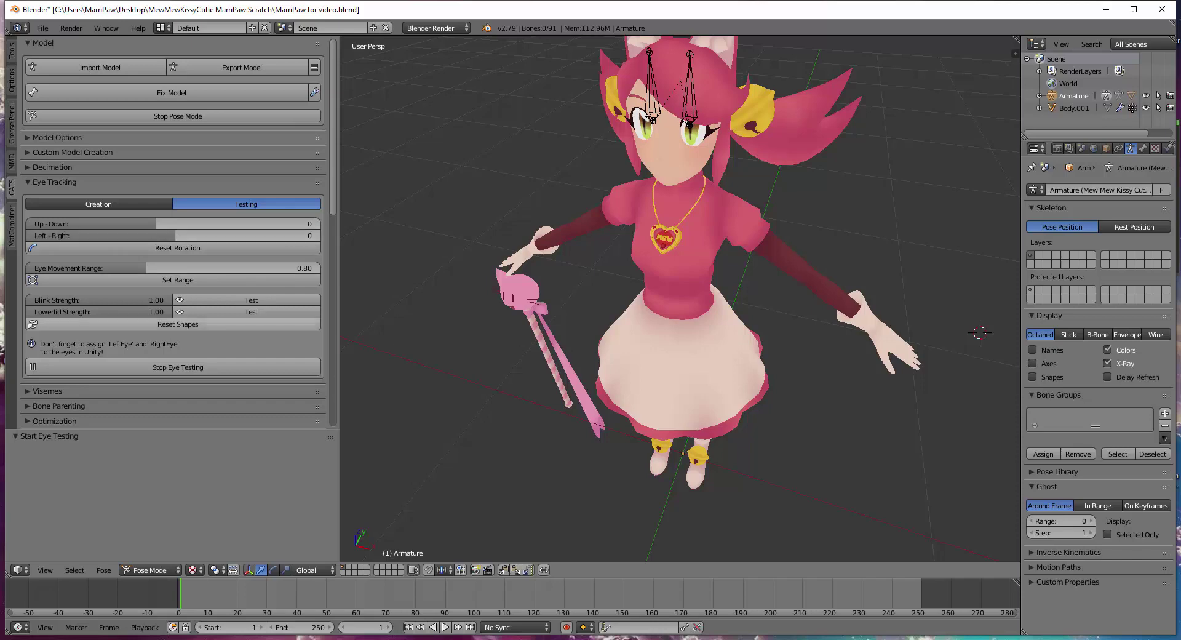
# - Stop eye testing, create visemes from the Ah, Oh and Ch shape keys, and select the body mesh
pyautogui.click(178, 366)
pyautogui.click(54, 181)
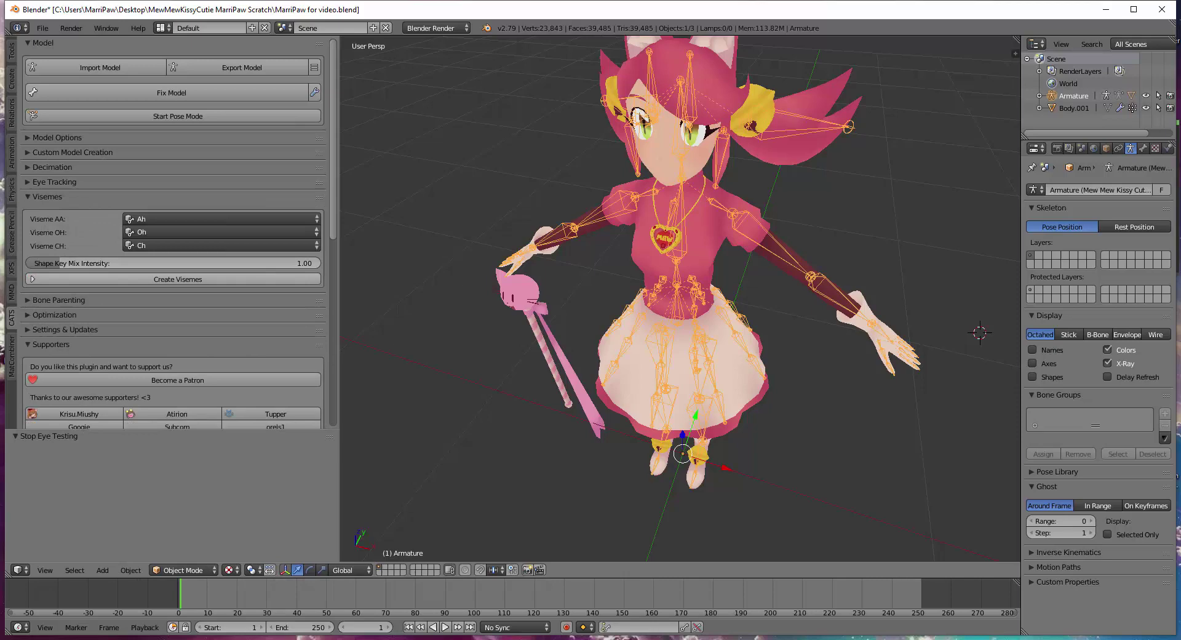
pyautogui.click(177, 280)
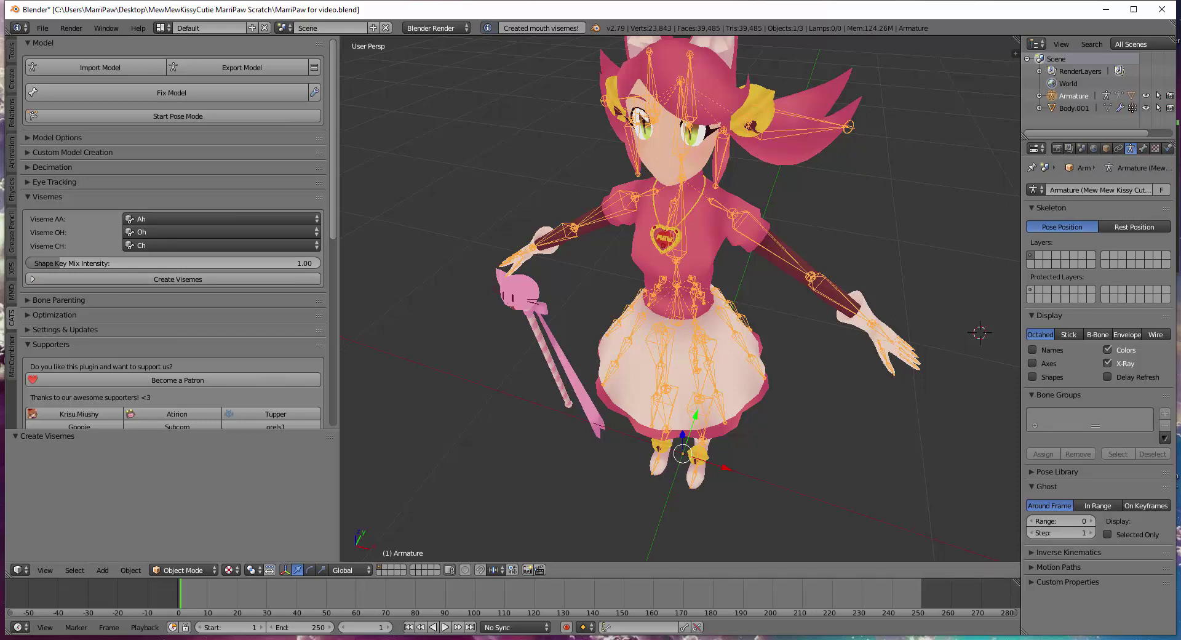
pyautogui.click(1073, 107)
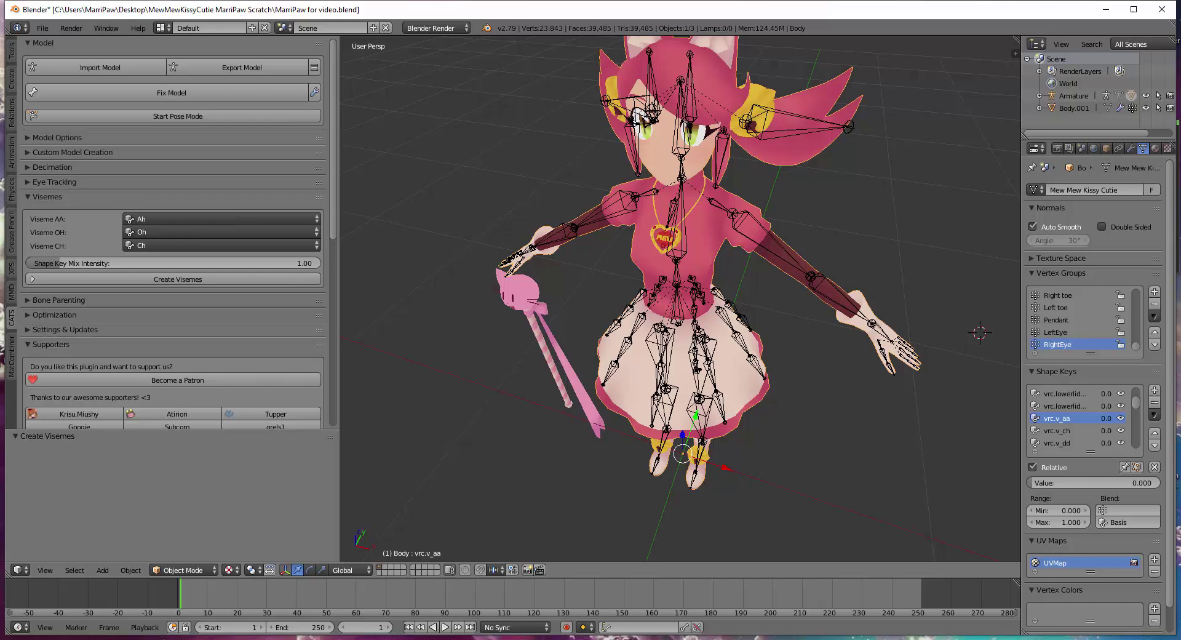
# - Generate the Atlas material list under Cats Optimization and scroll through the Body materials
pyautogui.click(47, 196)
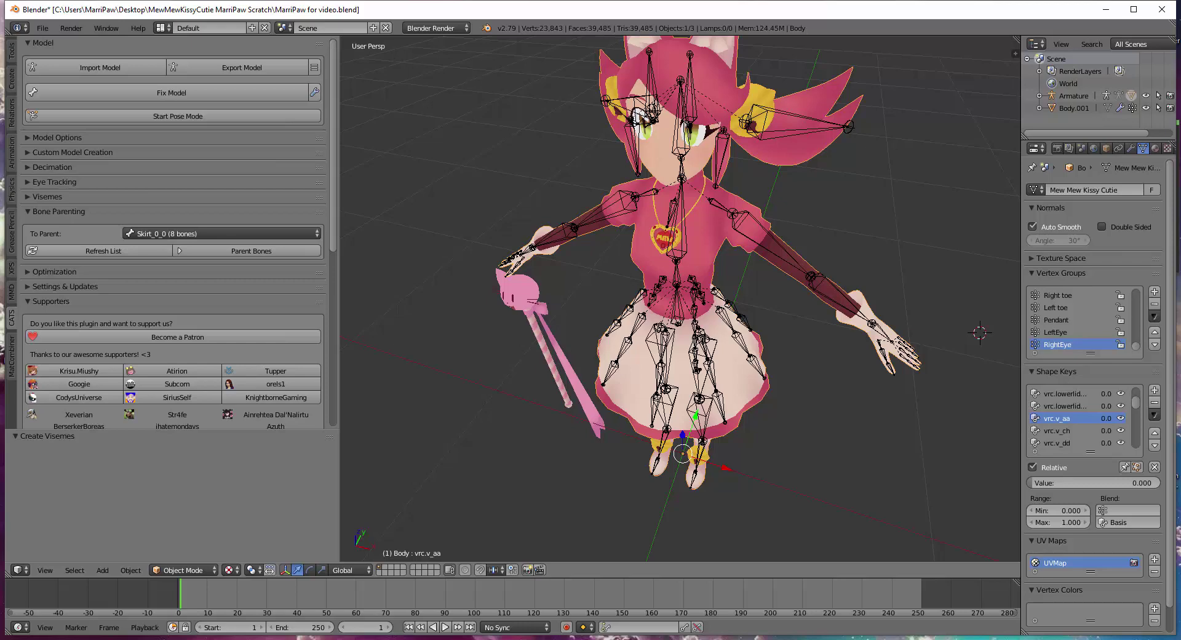
pyautogui.click(59, 211)
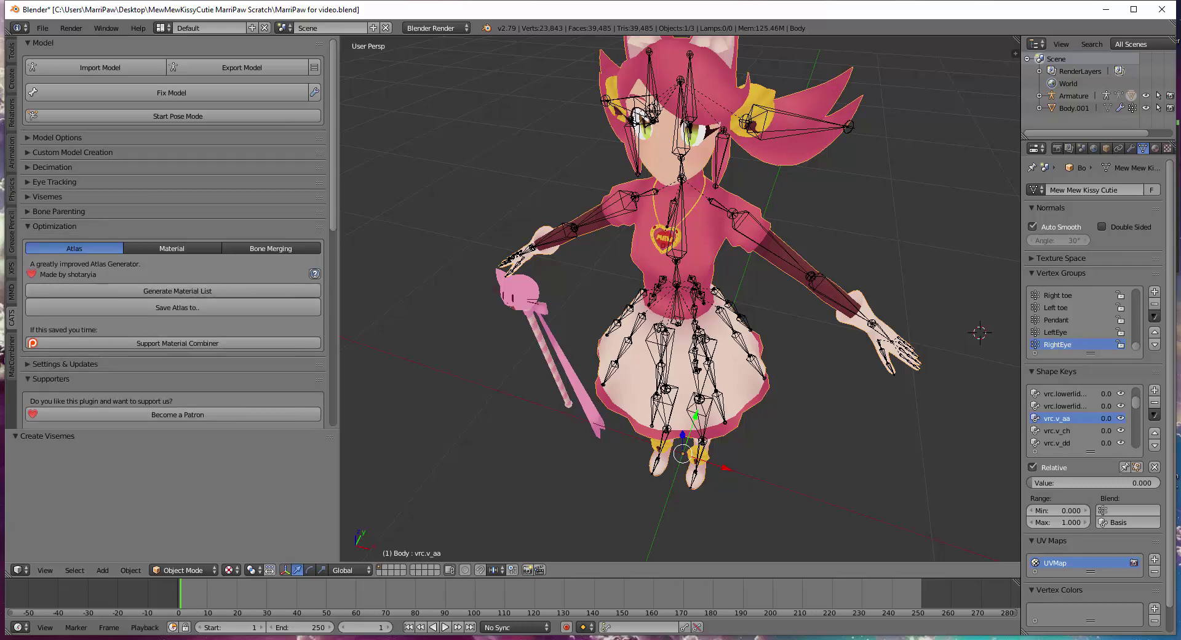
pyautogui.click(172, 290)
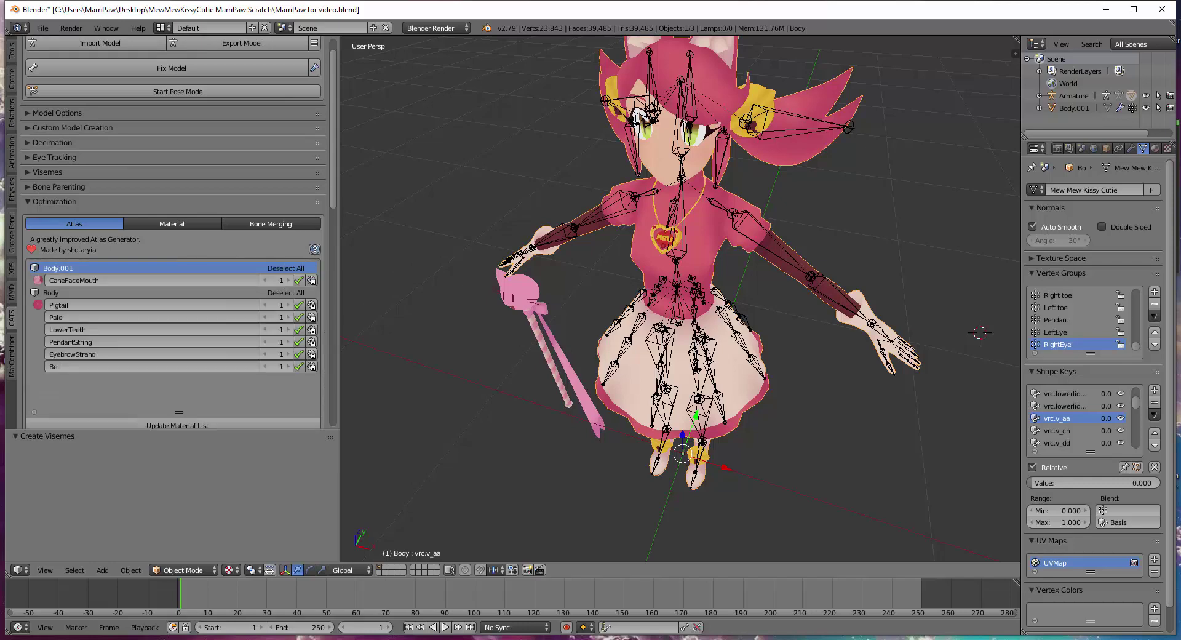
pyautogui.scroll(-3, 173, 290)
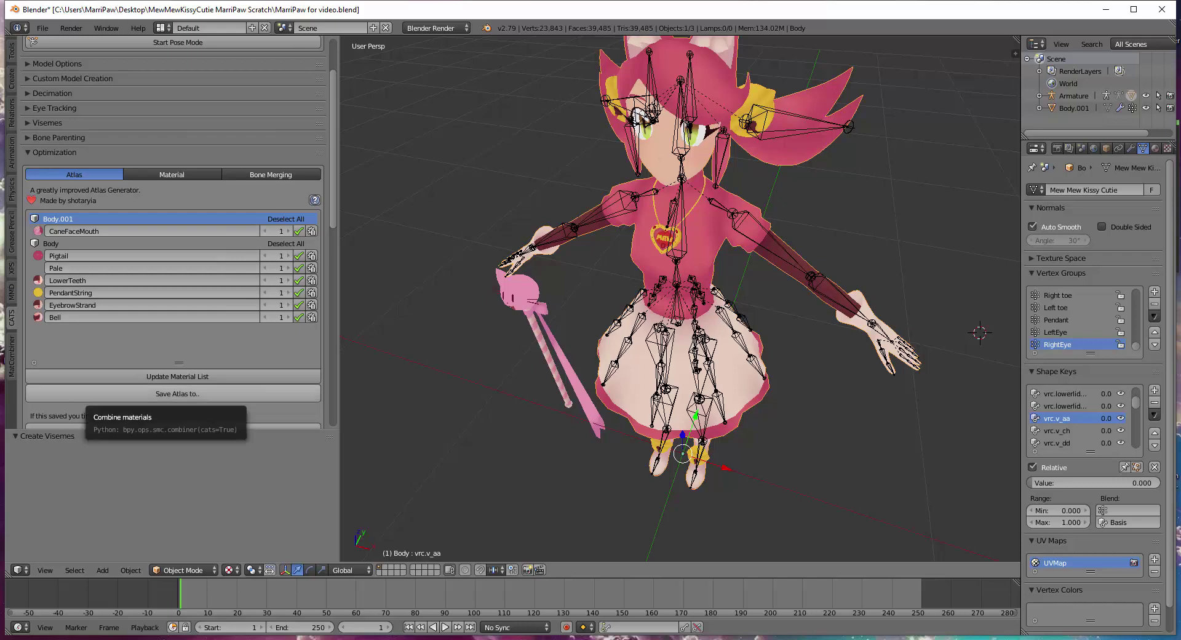
# - Save the atlas into the MewMewKissyCutie MarriPaw Scratch folder, producing material_atlas_20561_1
pyautogui.click(173, 394)
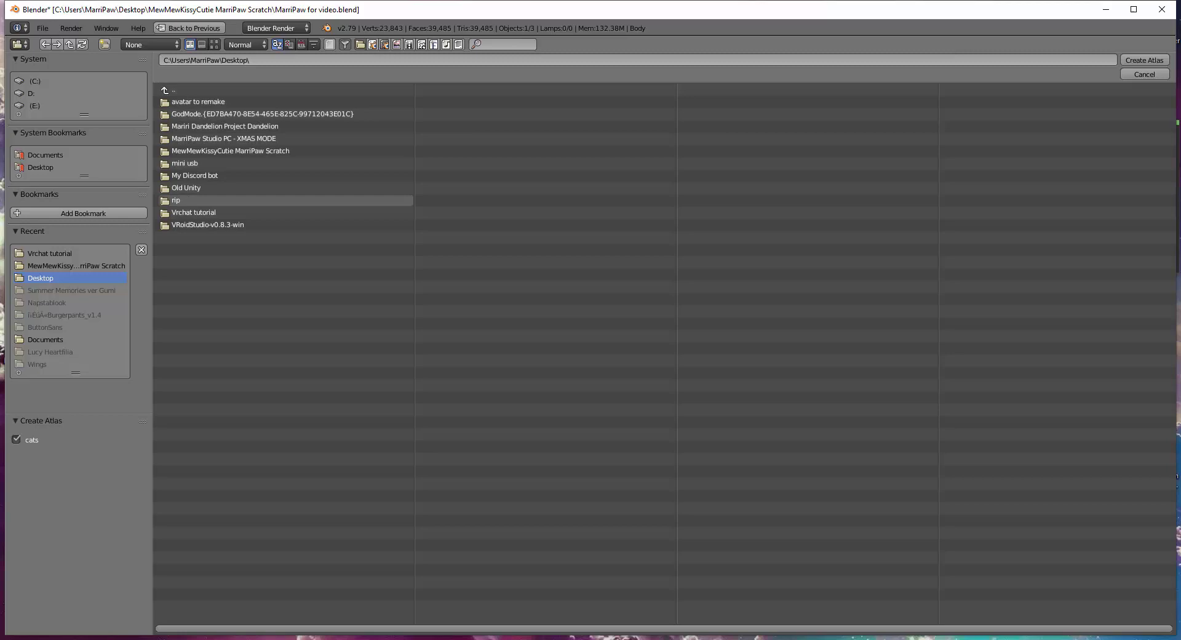
pyautogui.click(230, 150)
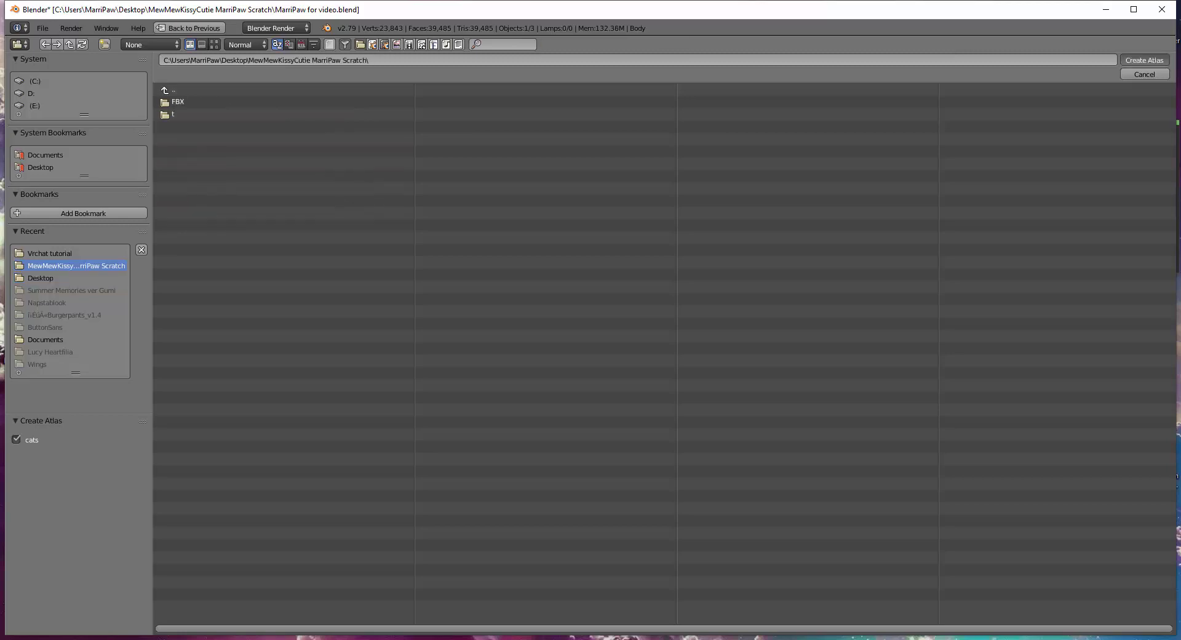
pyautogui.press('Return')
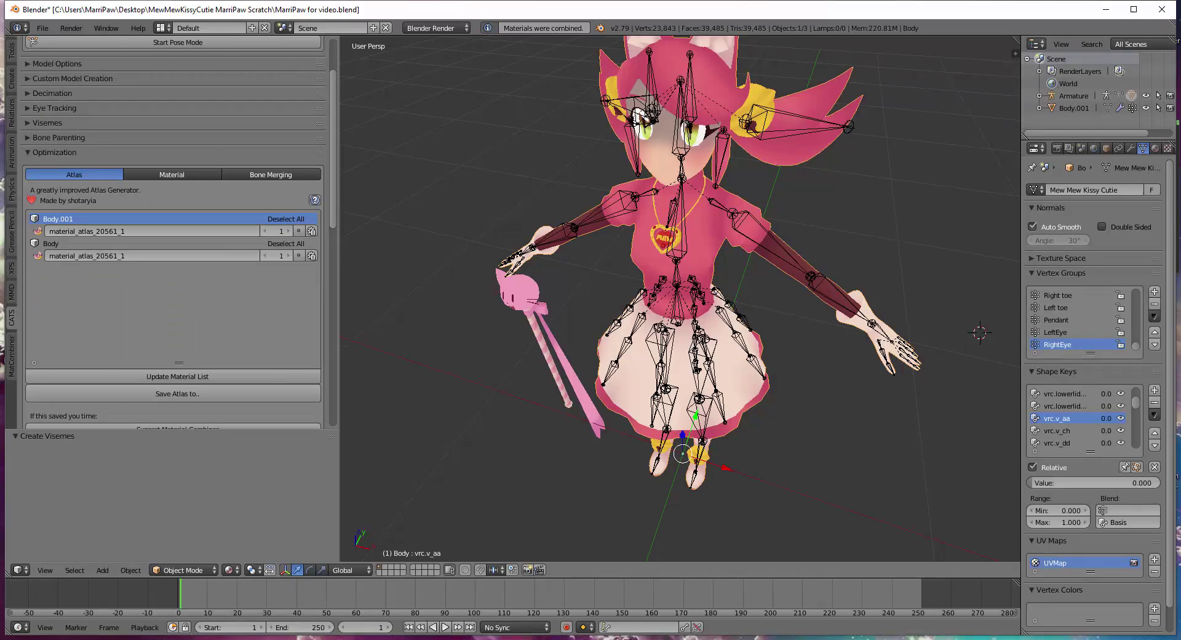
# - Browse the Material and Bone Merging optimization tabs, then return to Atlas
pyautogui.click(171, 174)
pyautogui.click(276, 174)
pyautogui.click(172, 174)
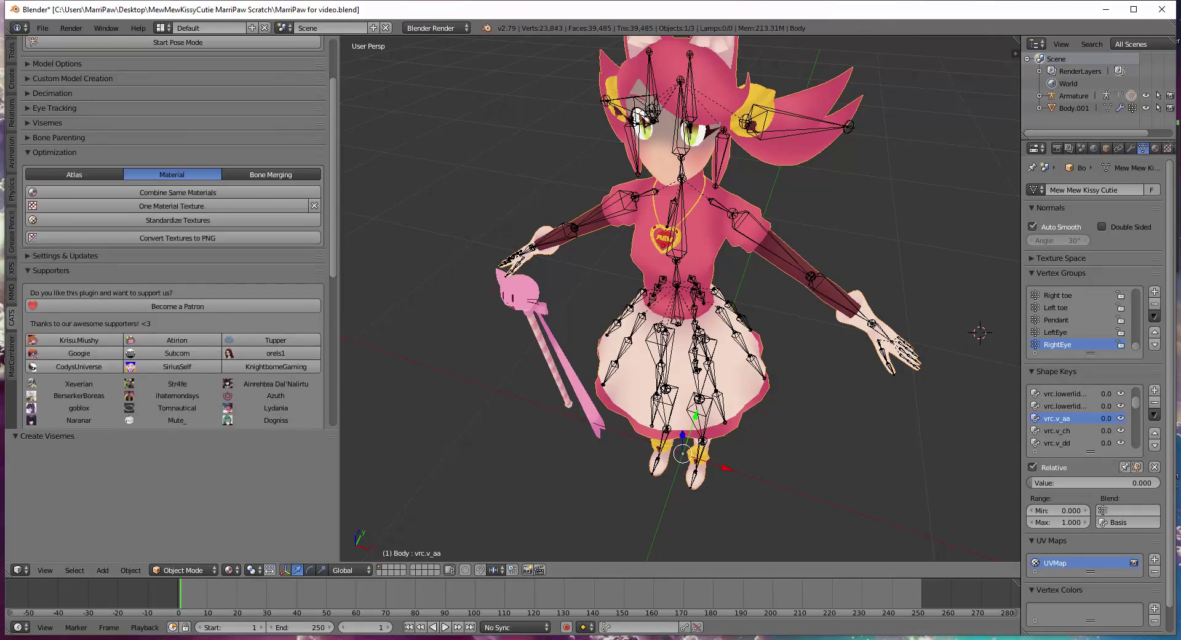
pyautogui.click(271, 174)
pyautogui.click(172, 174)
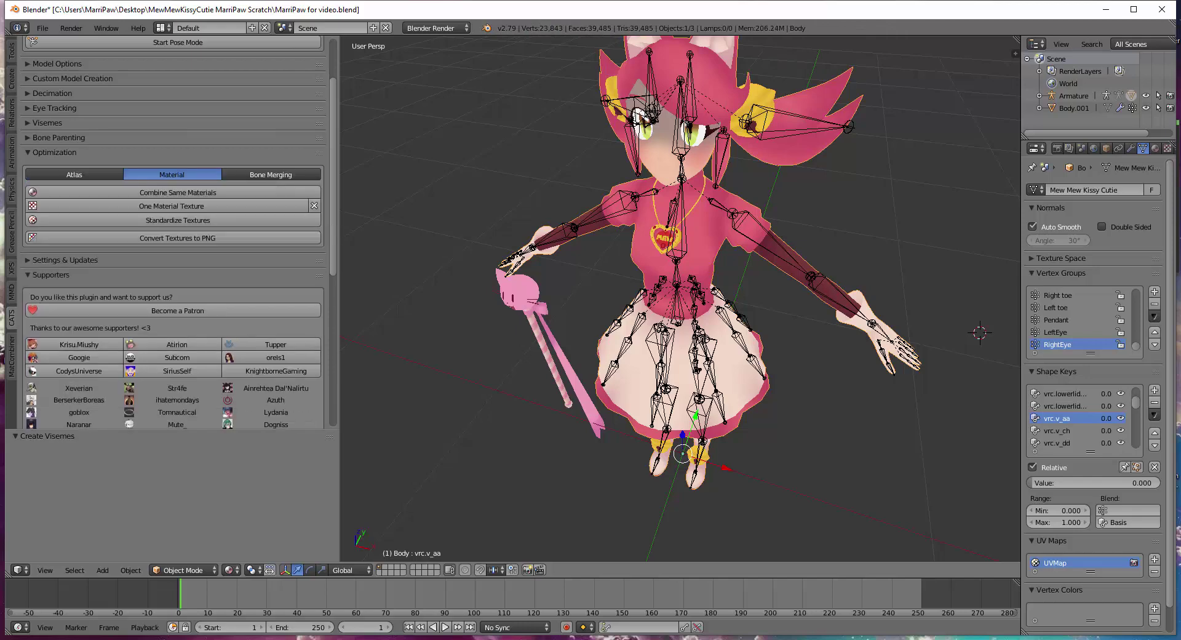
pyautogui.click(271, 174)
pyautogui.click(172, 175)
pyautogui.click(74, 174)
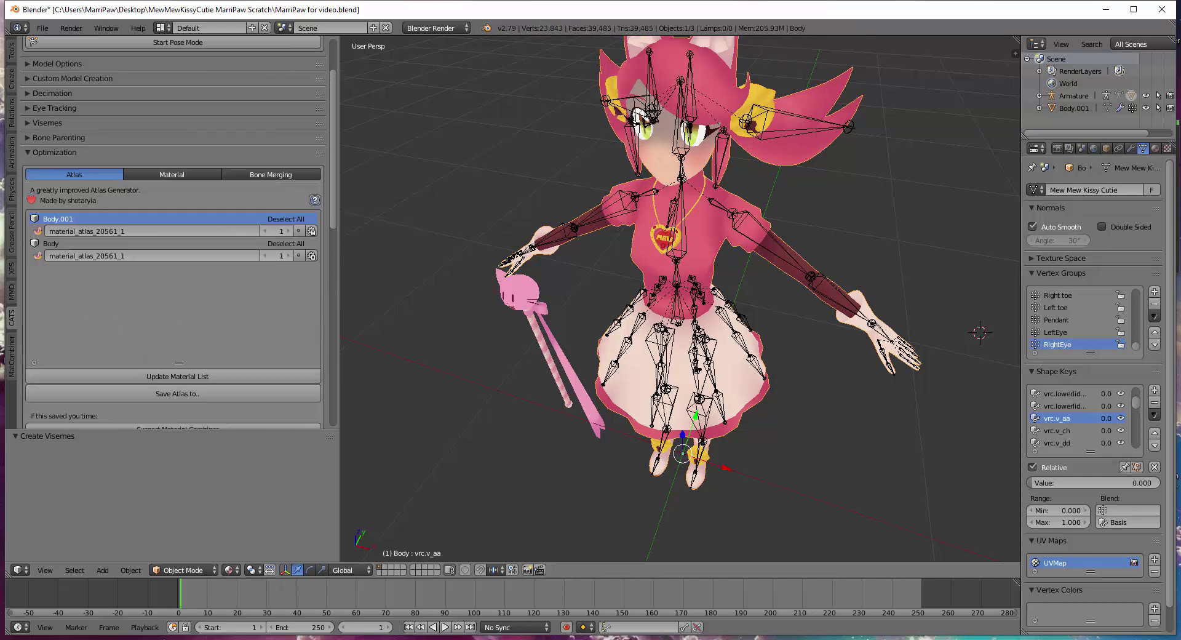
# - Collapse the Optimization, Settings & Updates, Supporters and Credits panels
pyautogui.click(54, 152)
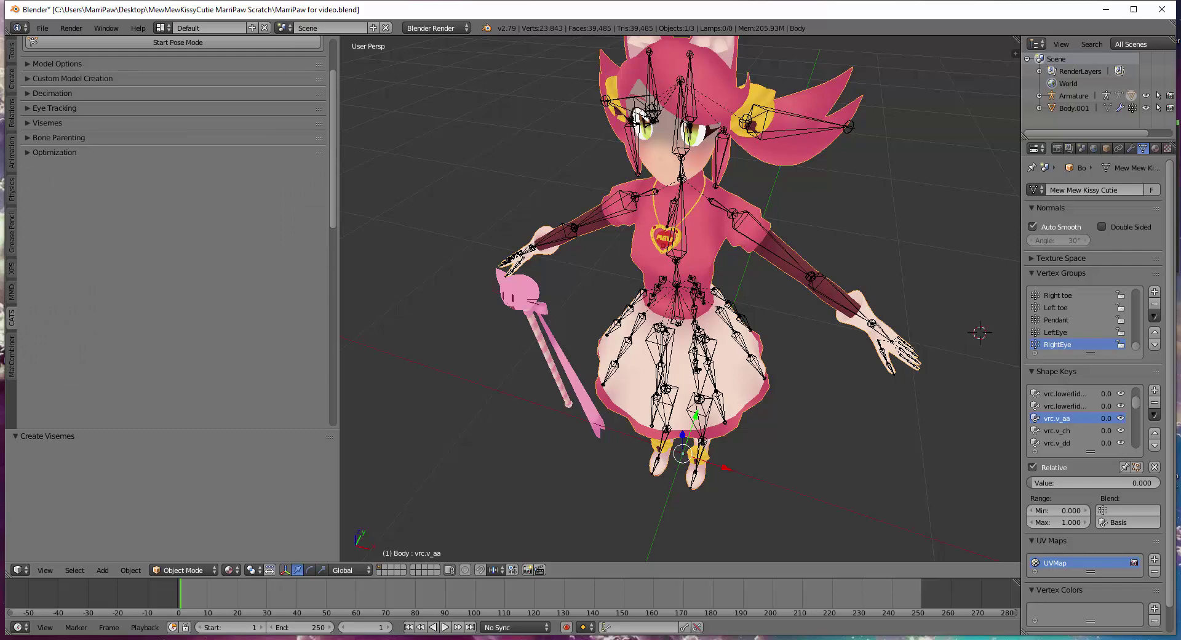
pyautogui.click(64, 167)
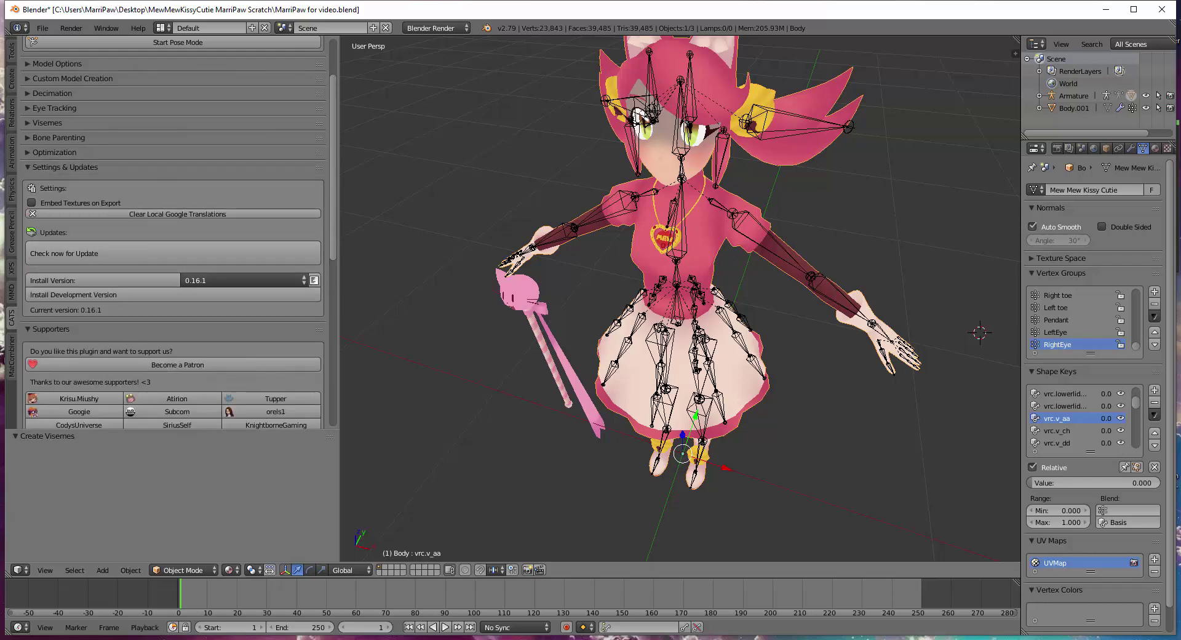
pyautogui.click(64, 167)
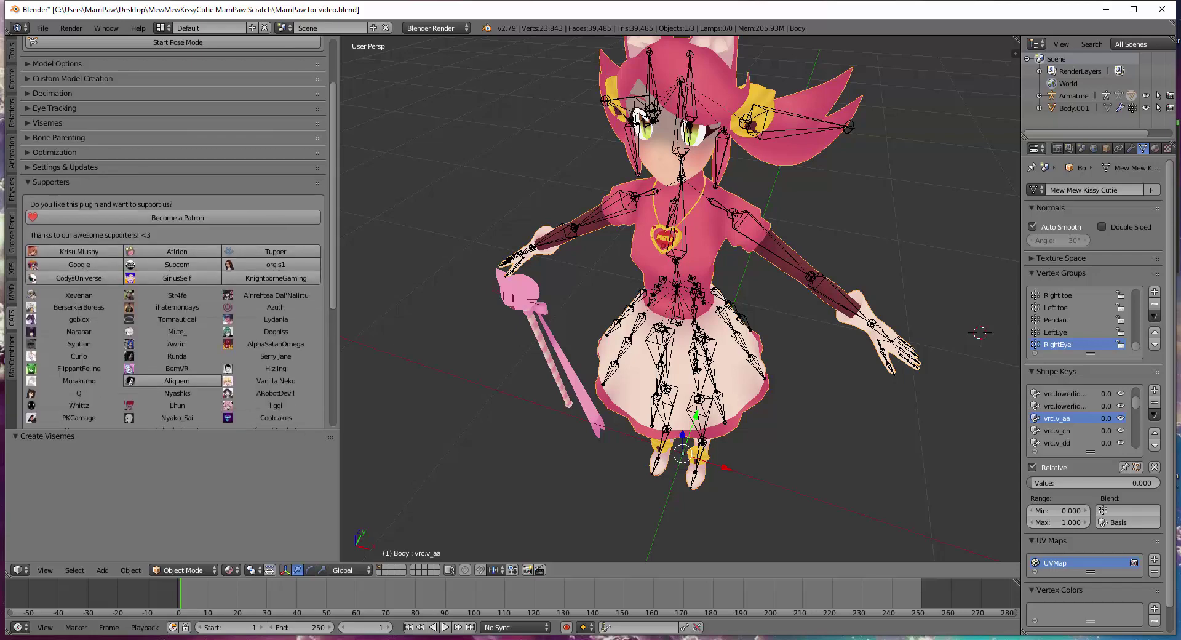
pyautogui.scroll(-1, 176, 252)
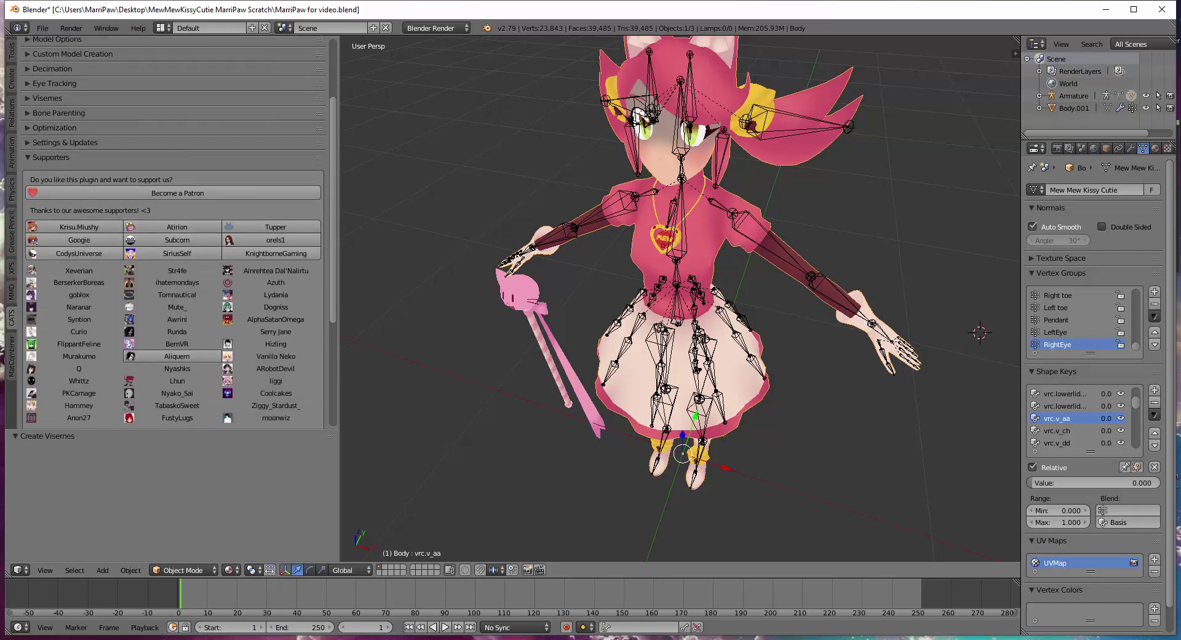
pyautogui.click(51, 157)
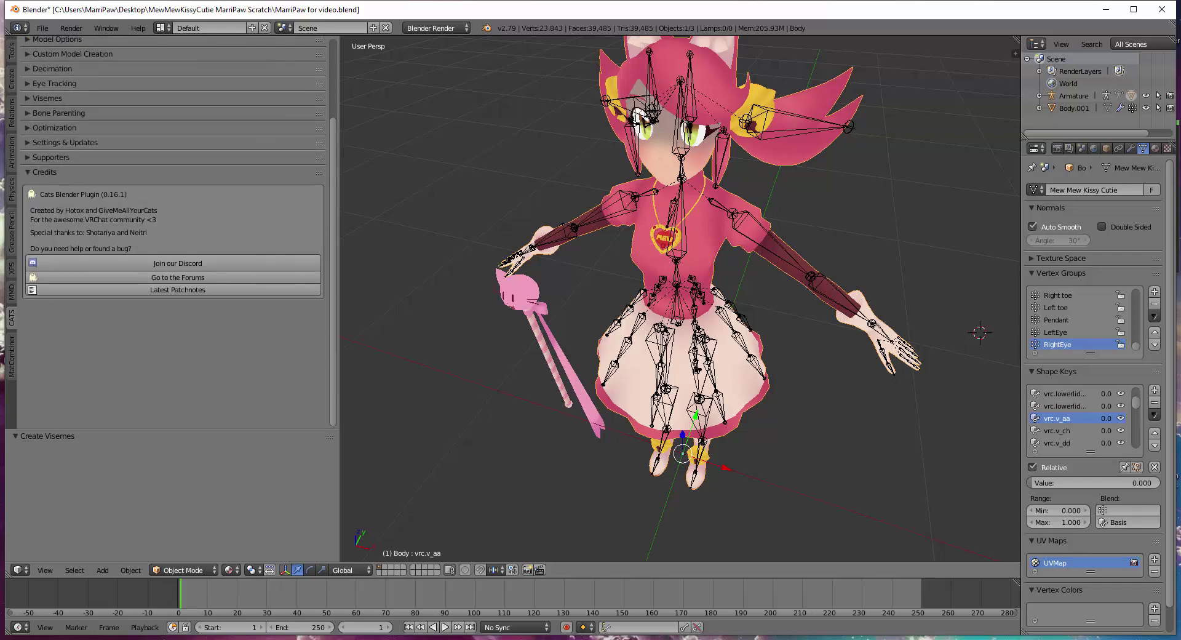
pyautogui.scroll(2, 172, 246)
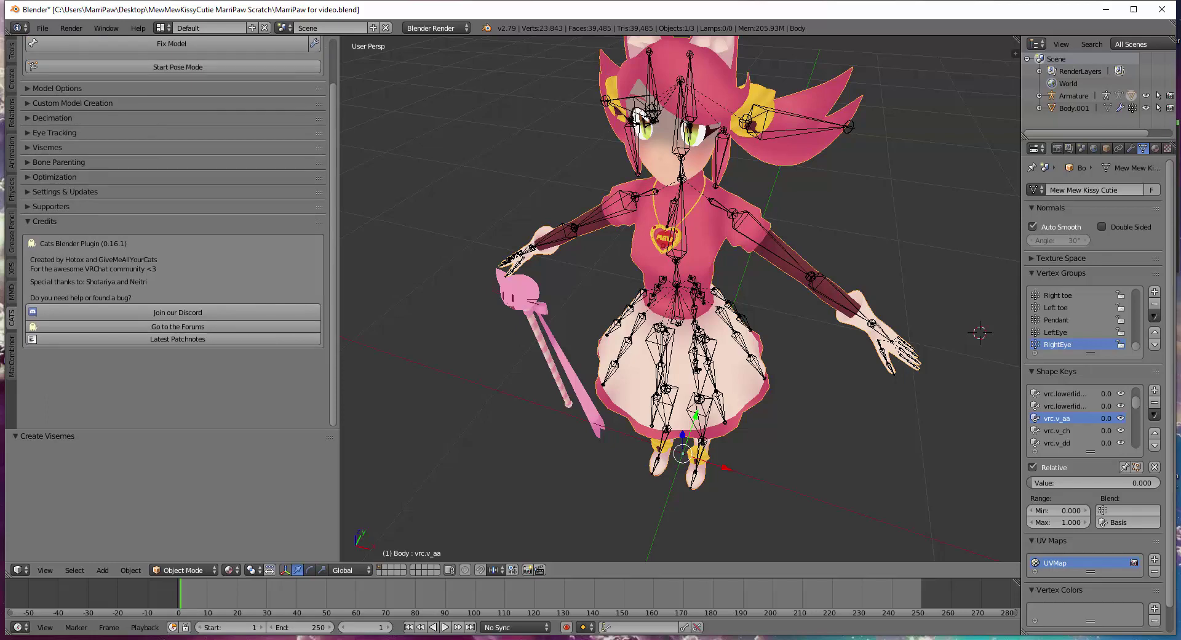
pyautogui.click(45, 221)
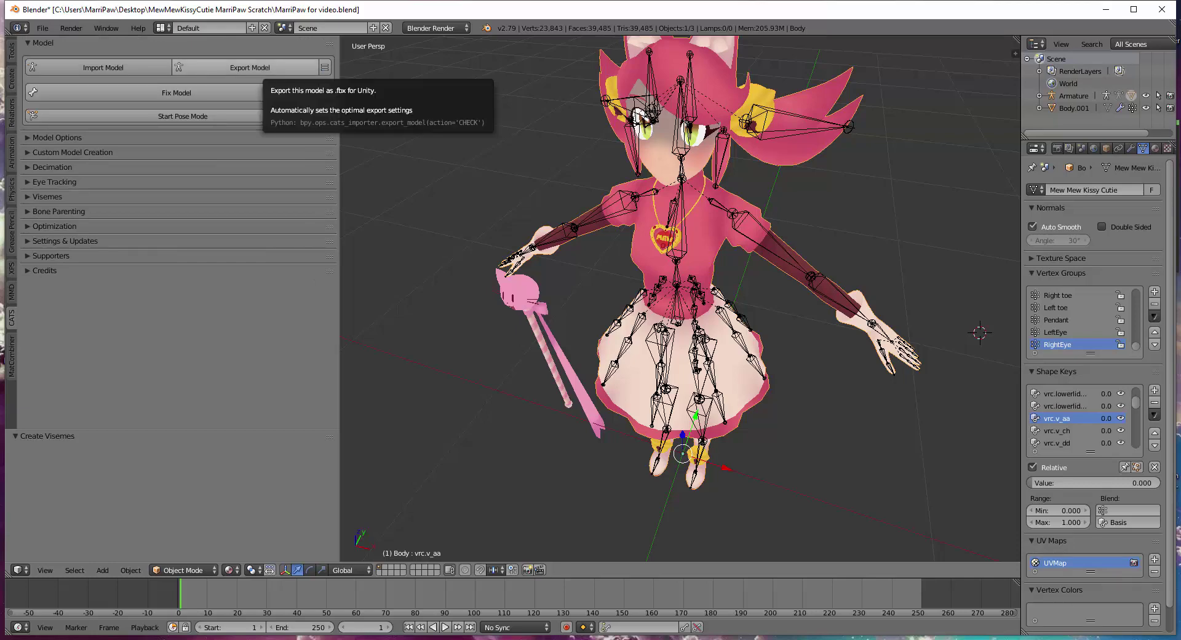
# - Export the avatar as 'MarriPaw for video.fbx' using the Vrchat FBX preset
pyautogui.click(249, 67)
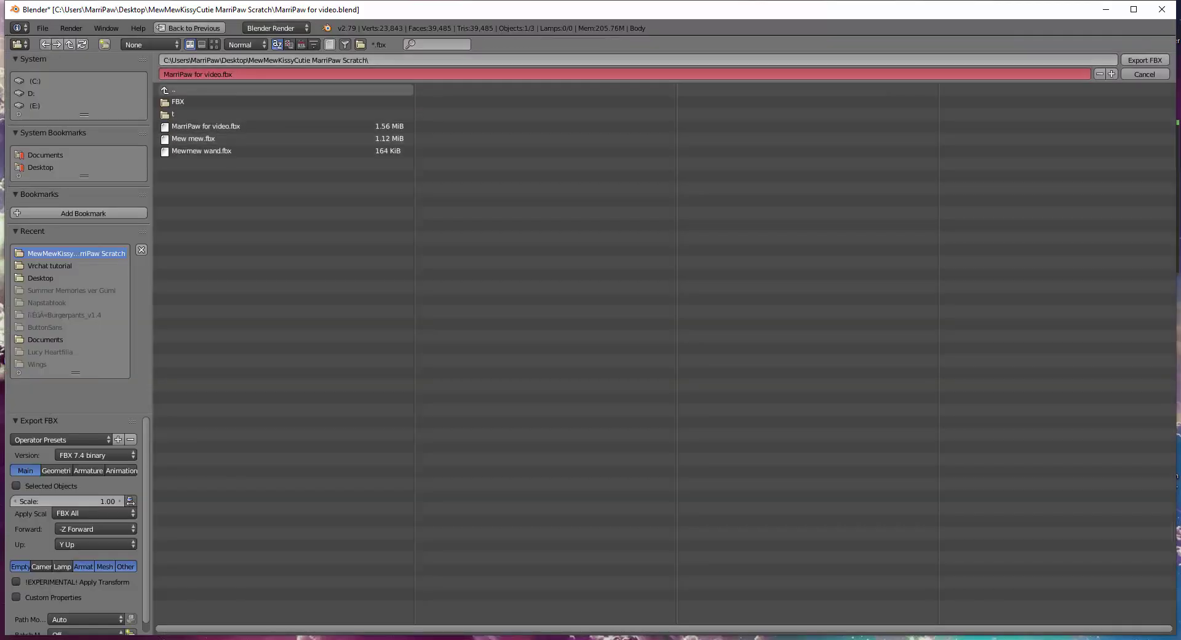
pyautogui.click(1145, 59)
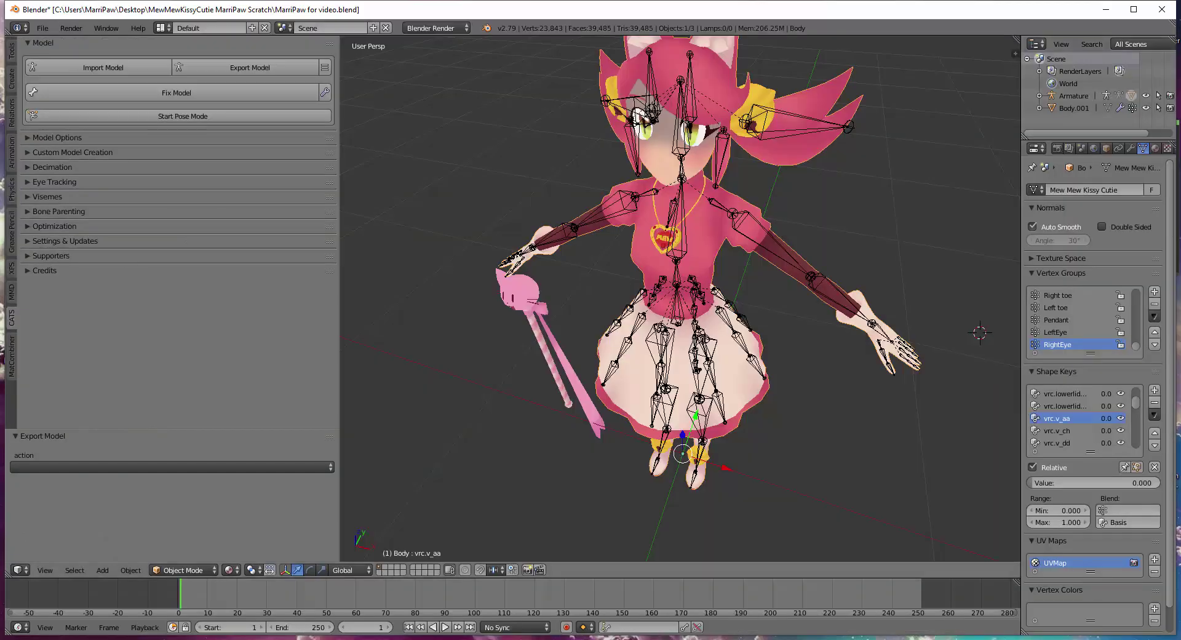
pyautogui.click(43, 28)
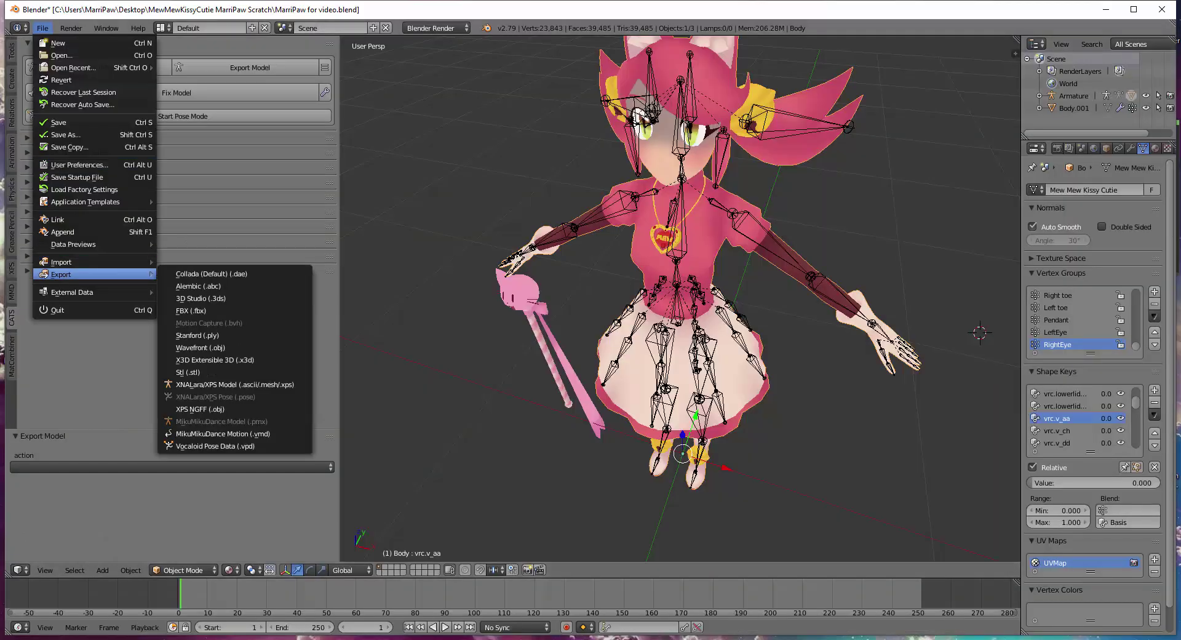
pyautogui.click(203, 311)
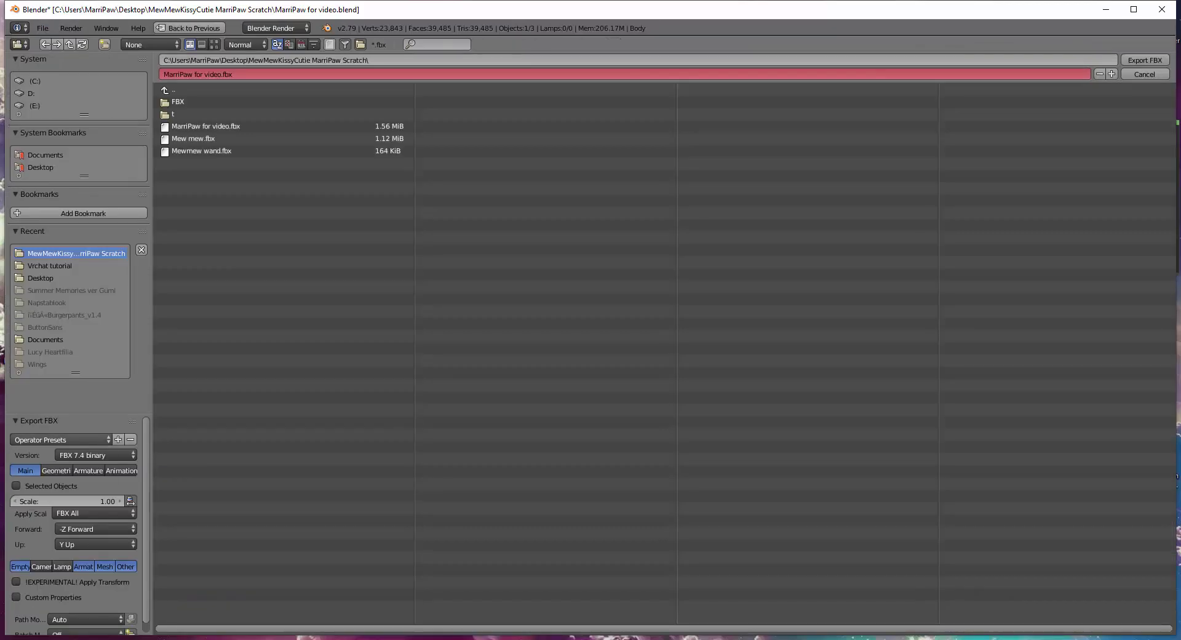
pyautogui.click(59, 439)
pyautogui.click(39, 472)
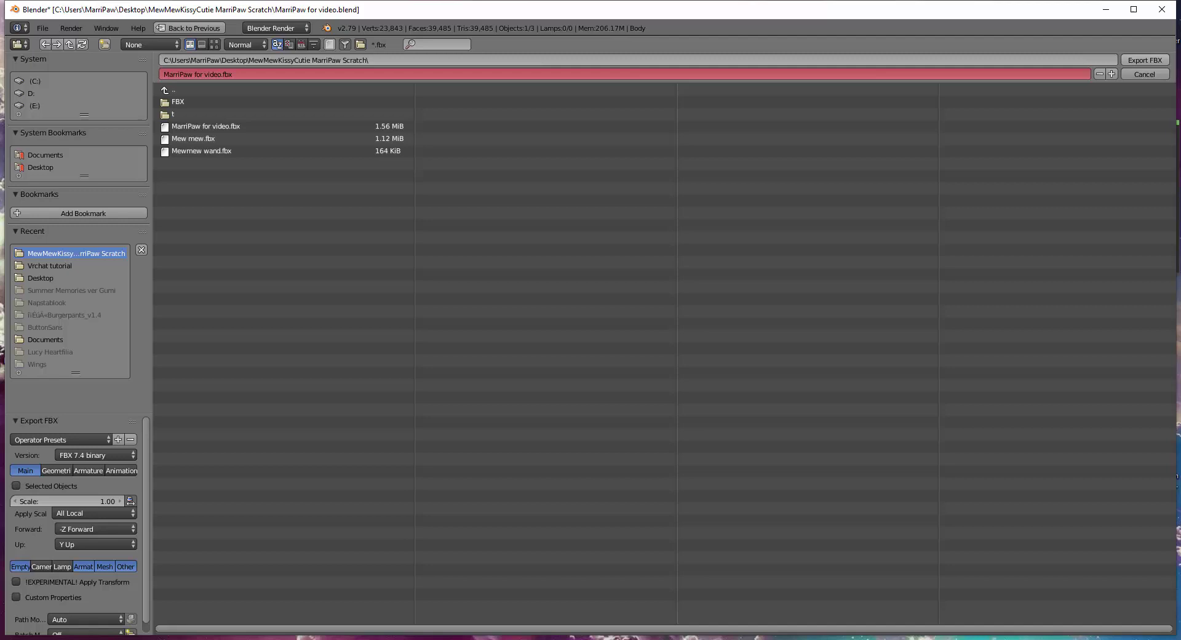
pyautogui.press('Return')
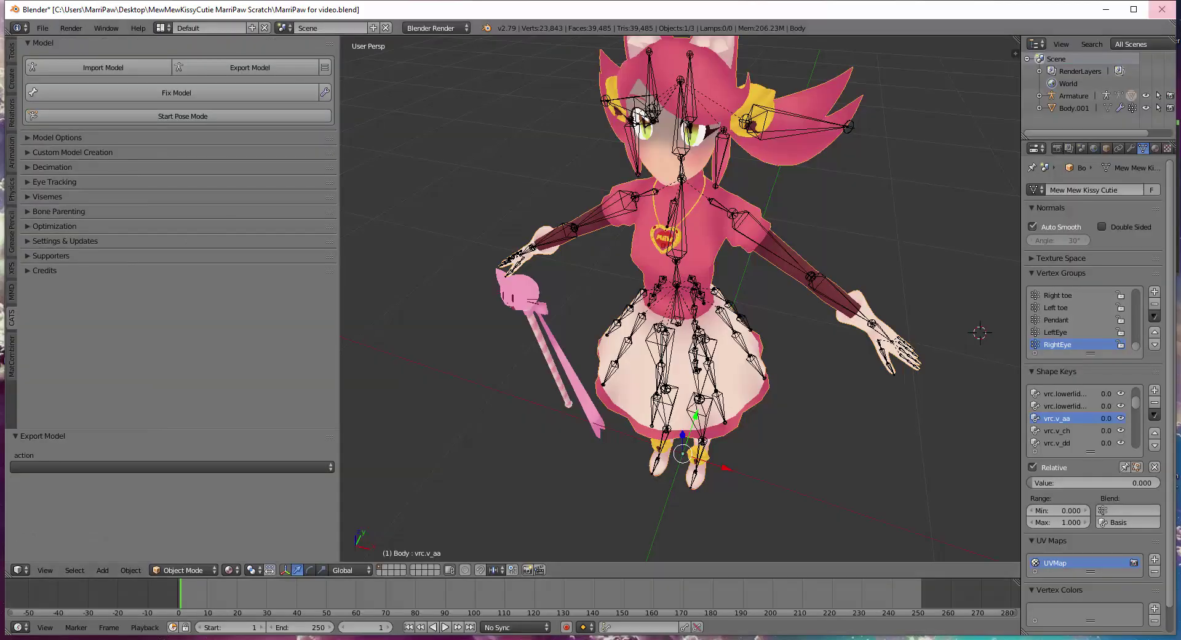
# - Minimize and restore Blender, then quit it without saving
pyautogui.click(1105, 9)
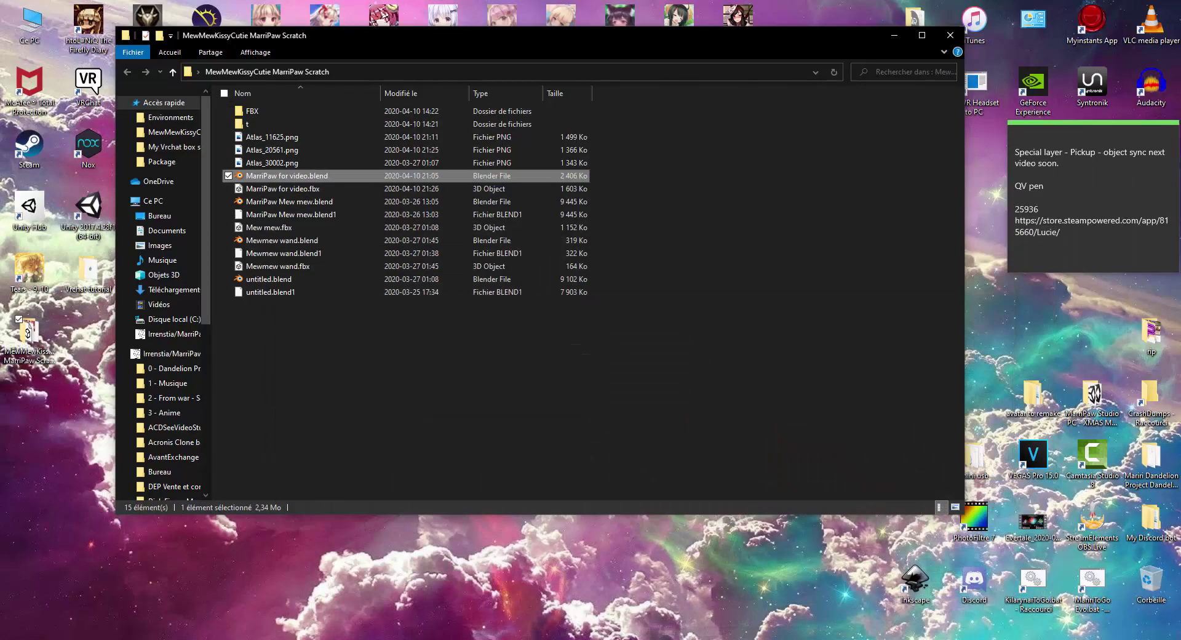
pyautogui.hotkey('alt', 'Tab')
pyautogui.hotkey('alt', 'F4')
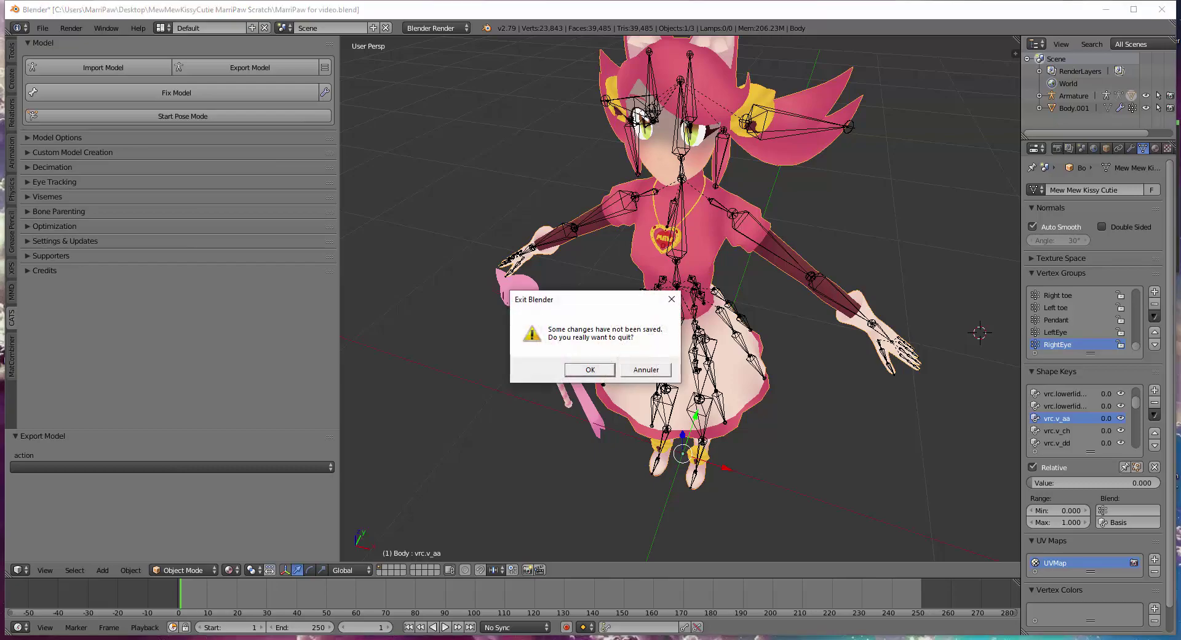
pyautogui.press('Return')
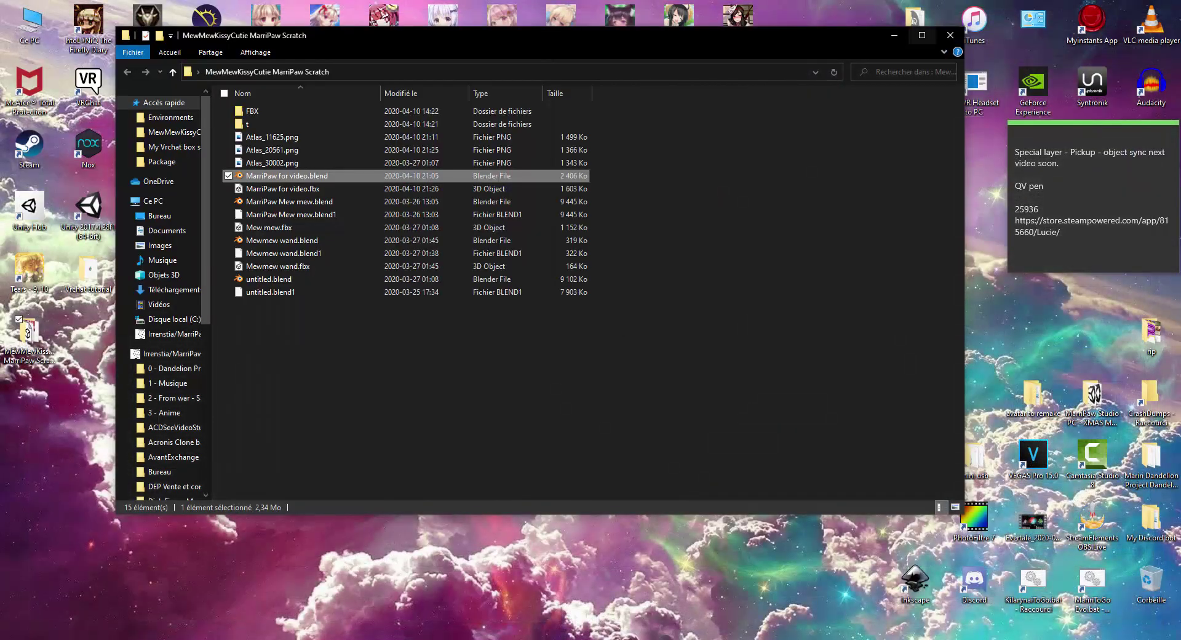